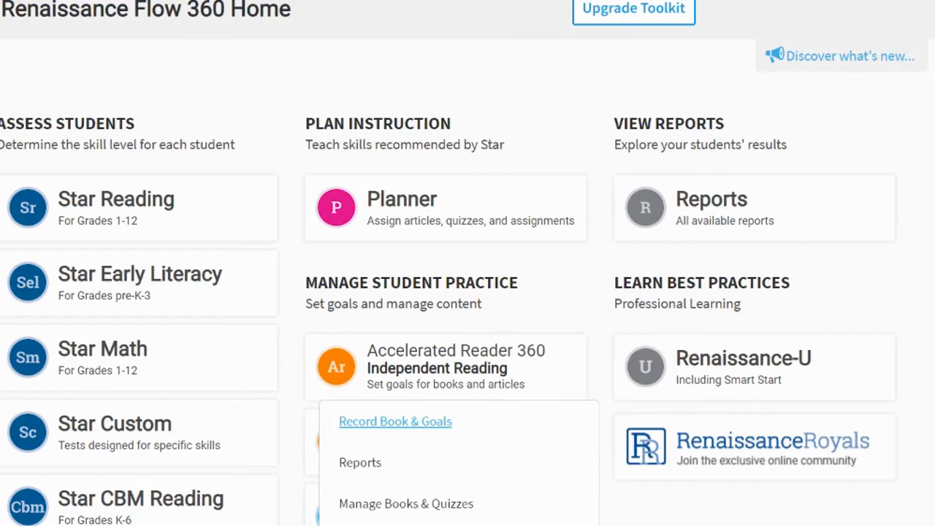
# Open Record Book & Goals for Accelerated Reader 360 Independent Reading
pyautogui.click(444, 431)
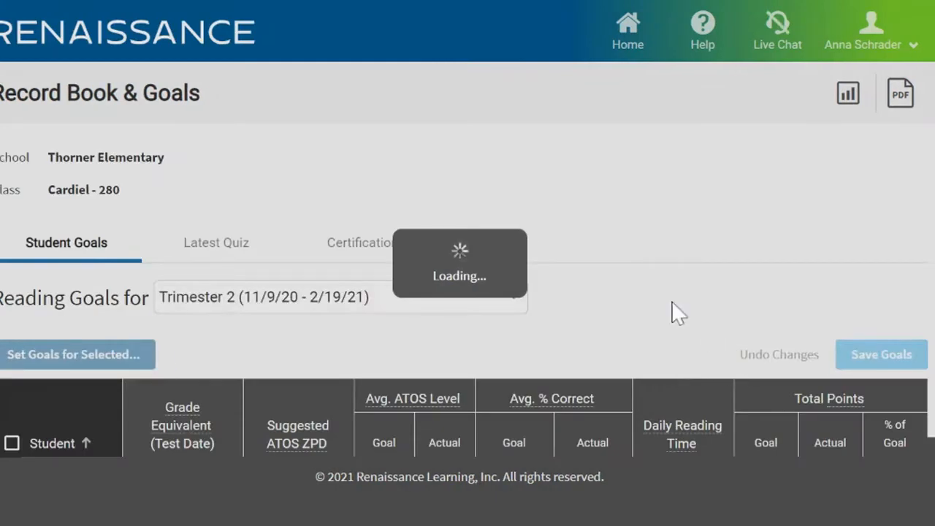
pyautogui.scroll(-1, 668, 300)
pyautogui.scroll(1, 658, 300)
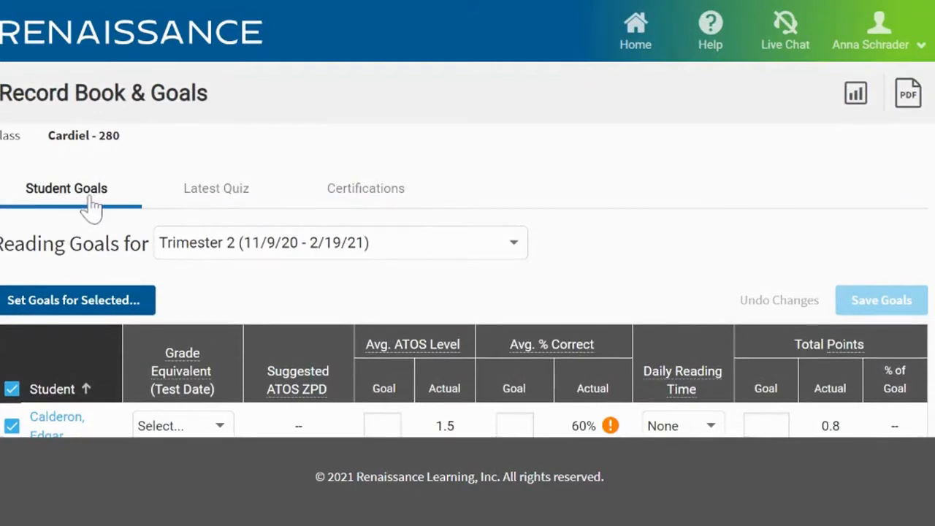
# Look through the class's latest Reading Practice Quizzes results, including quiz dates, titles, book levels and scores
pyautogui.click(228, 207)
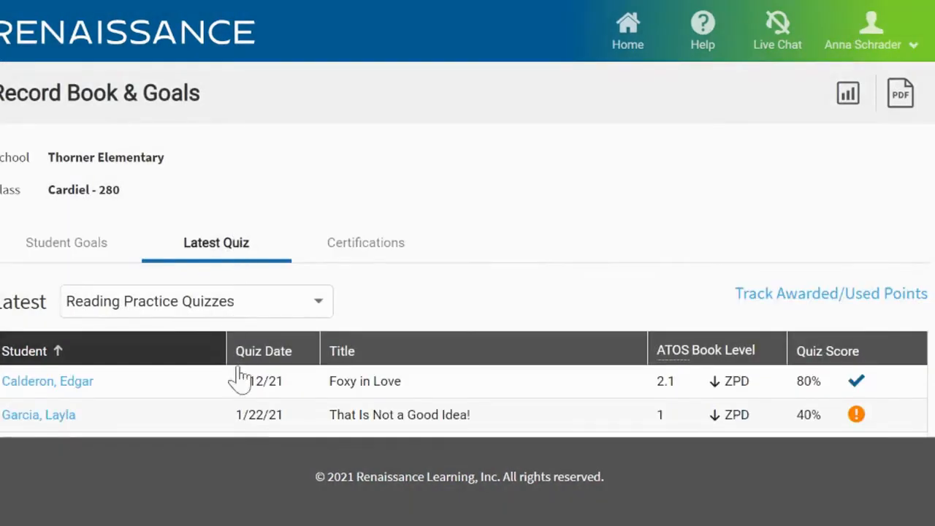
pyautogui.scroll(-3, 241, 398)
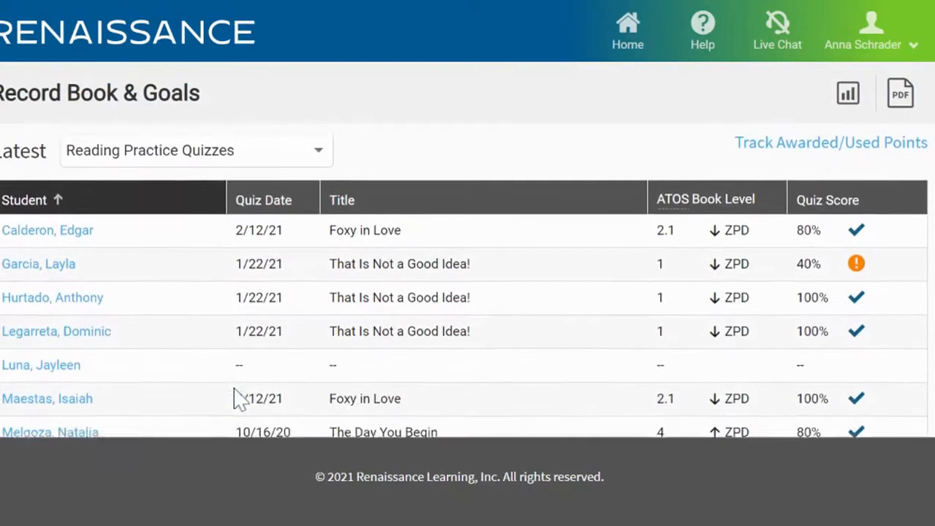
pyautogui.scroll(2, 465, 293)
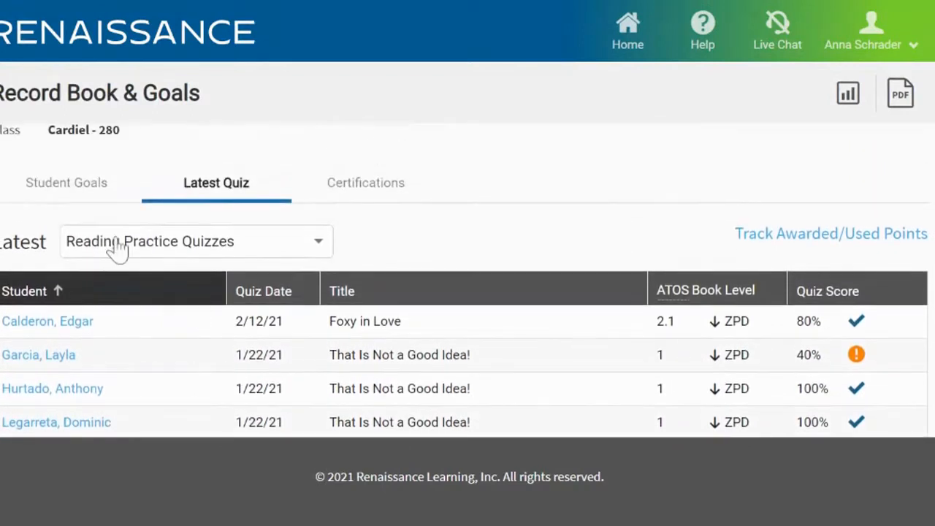
# Return to the student goals for Trimester 2 and select all students in the class
pyautogui.click(82, 192)
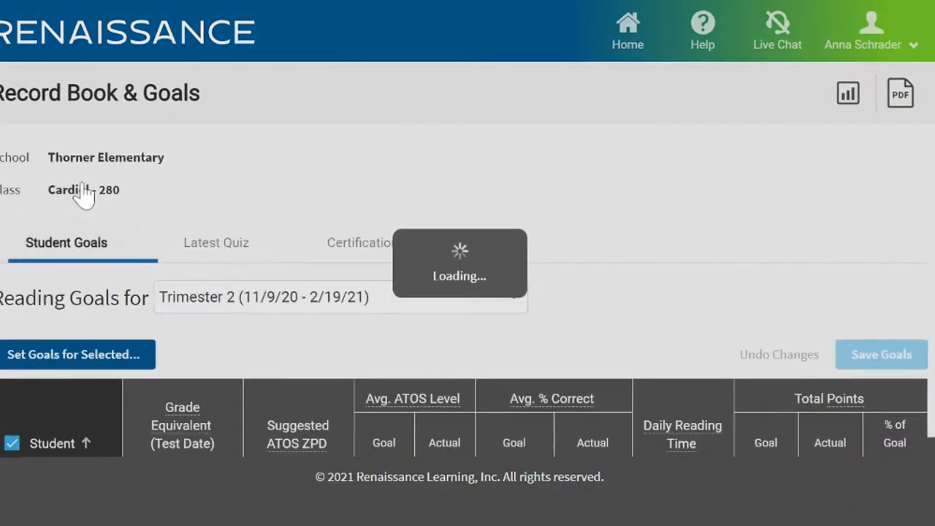
pyautogui.scroll(-1, 373, 338)
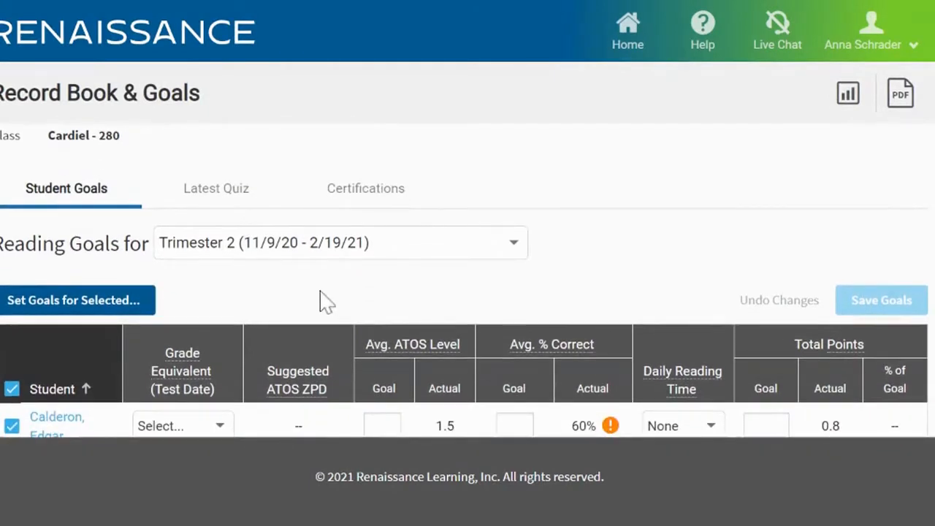
pyautogui.scroll(-1, 324, 299)
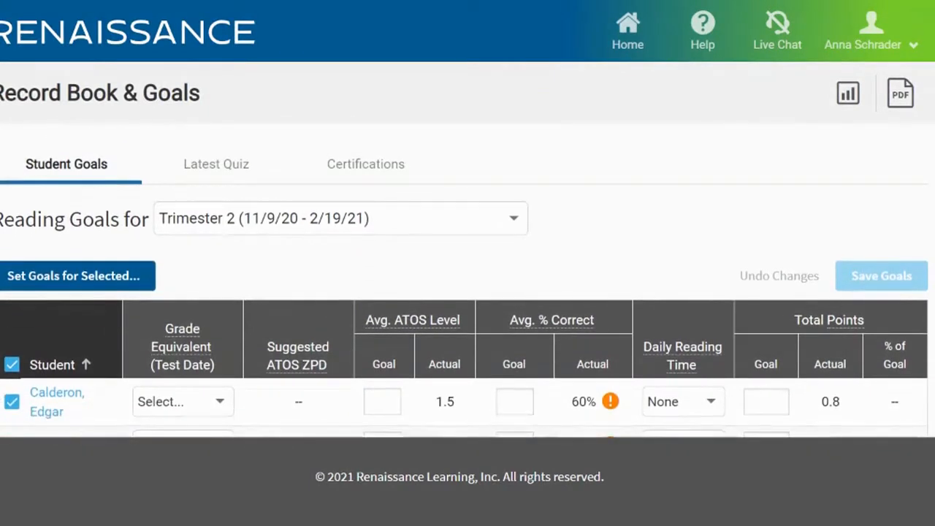
pyautogui.click(12, 365)
pyautogui.click(11, 364)
pyautogui.scroll(-6, 229, 293)
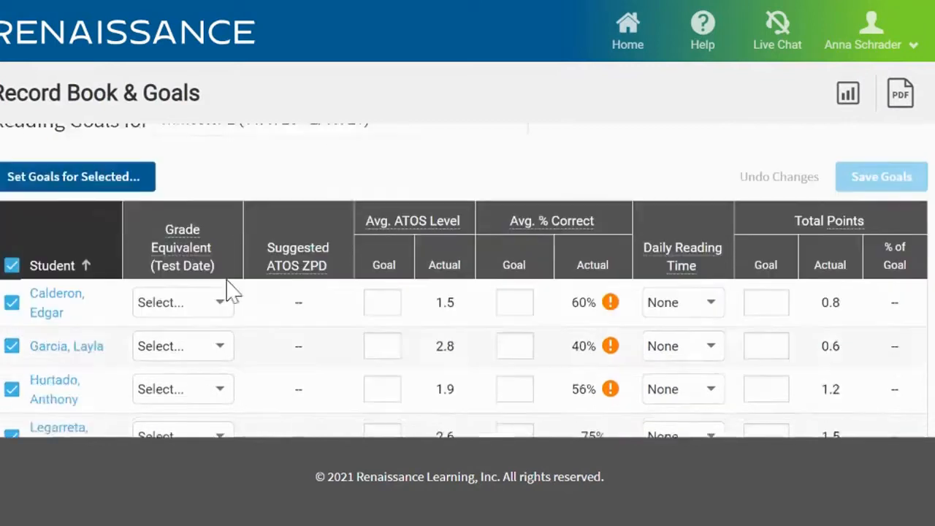
pyautogui.scroll(-2, 229, 292)
pyautogui.scroll(5, 229, 292)
pyautogui.scroll(5, 402, 216)
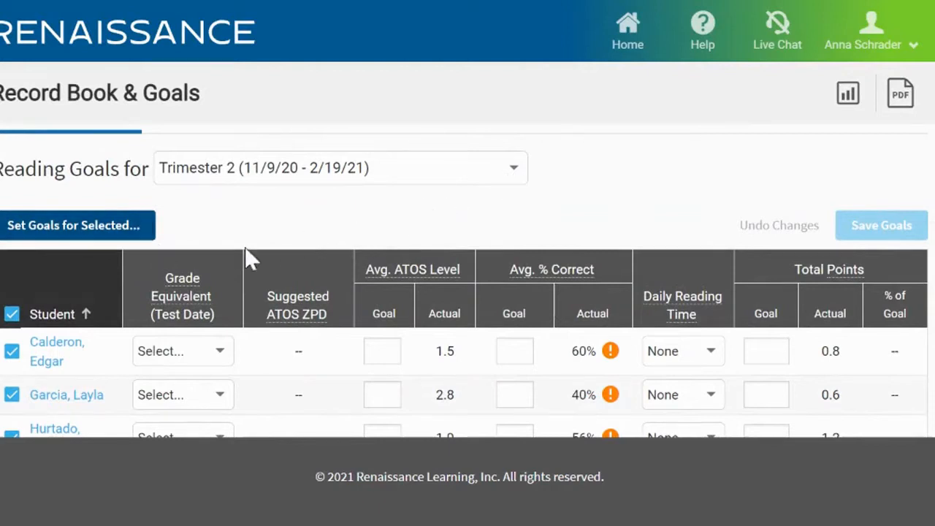
# Apply goals to the selected students, taking ZPD and grade equivalent from each student's best test this school year
pyautogui.click(128, 232)
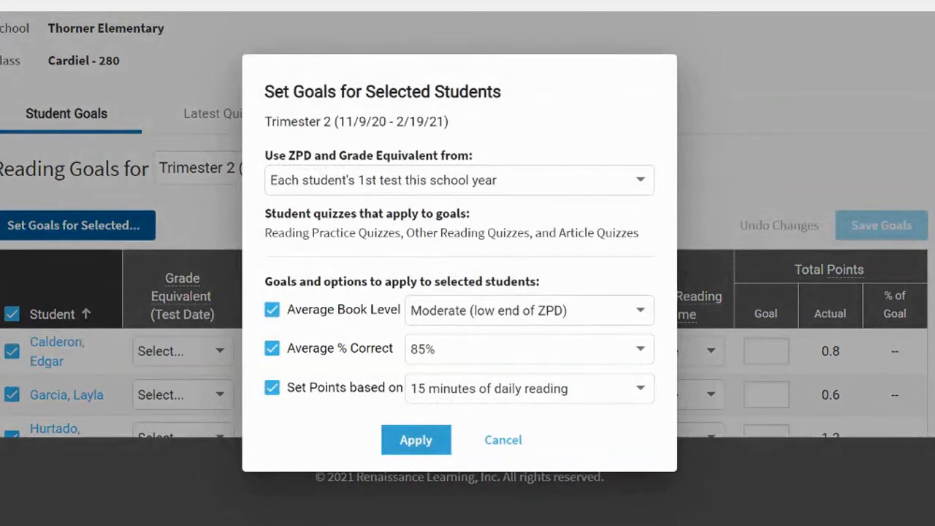
pyautogui.click(643, 184)
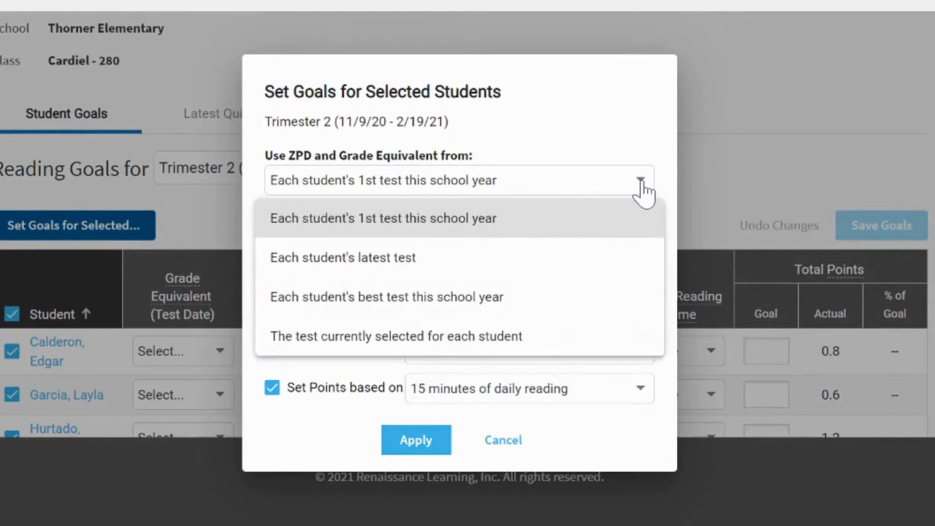
pyautogui.click(516, 304)
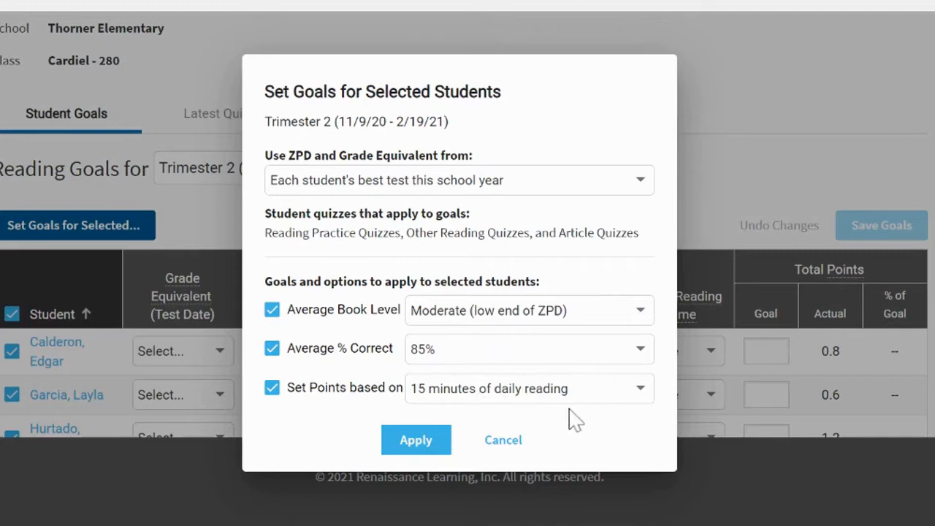
pyautogui.click(422, 446)
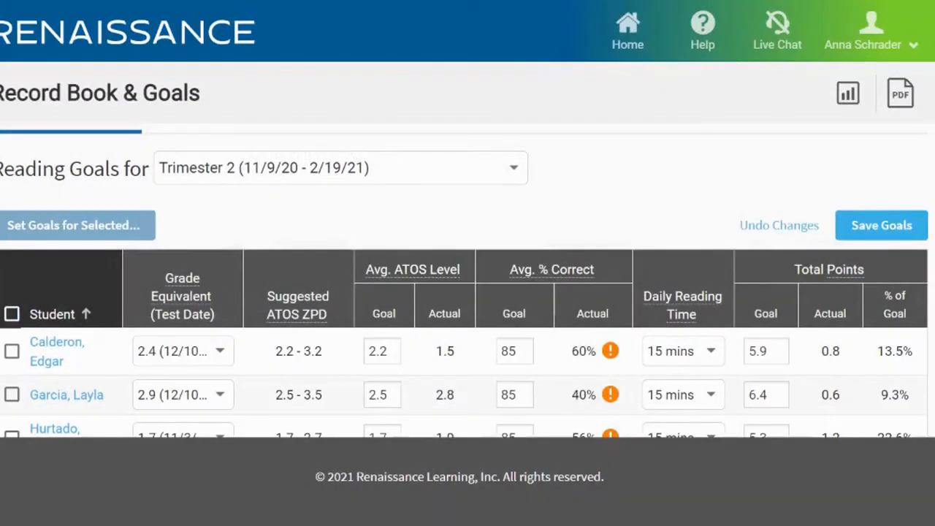
# Clear the 9.8 total points goal of the student whose suggested ATOS ZPD is 3.6 - 5.6
pyautogui.scroll(-5, 541, 314)
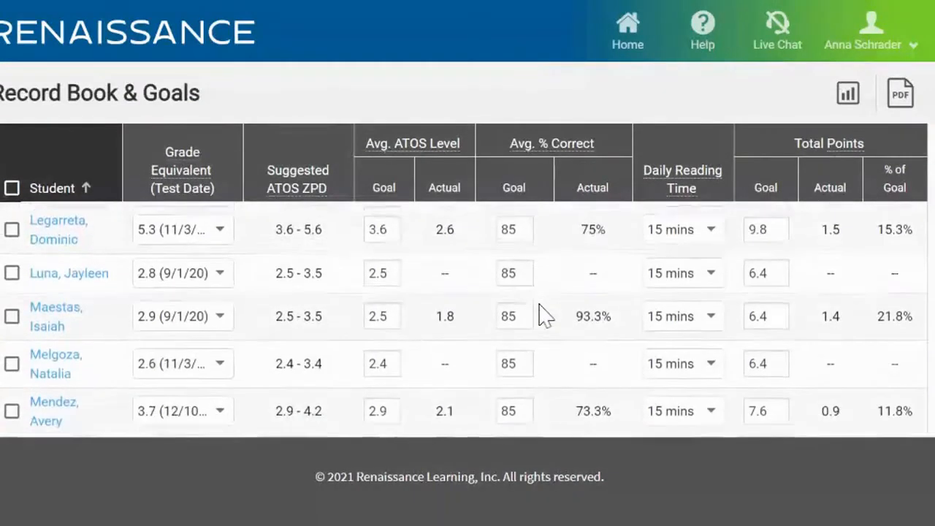
pyautogui.scroll(3, 541, 316)
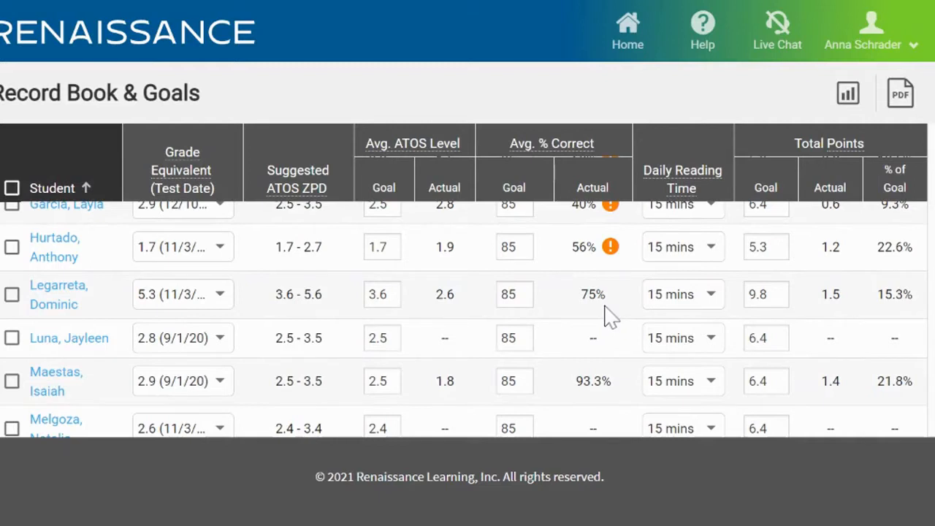
pyautogui.click(769, 295)
pyautogui.press('BackSpace')
pyautogui.press('BackSpace')
pyautogui.press('BackSpace')
# Check the goals of the remaining students and save the goals for the class
pyautogui.scroll(-1, 729, 306)
pyautogui.scroll(-10, 723, 308)
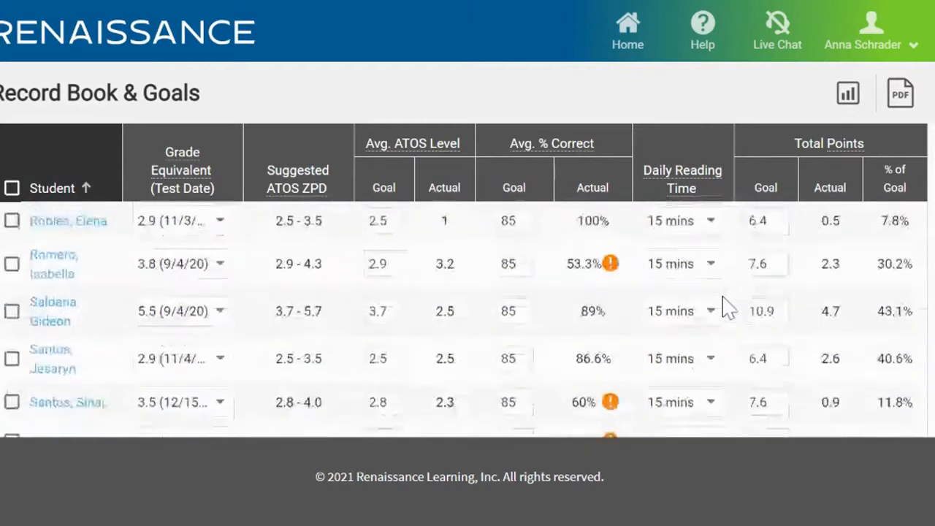
pyautogui.scroll(10, 468, 314)
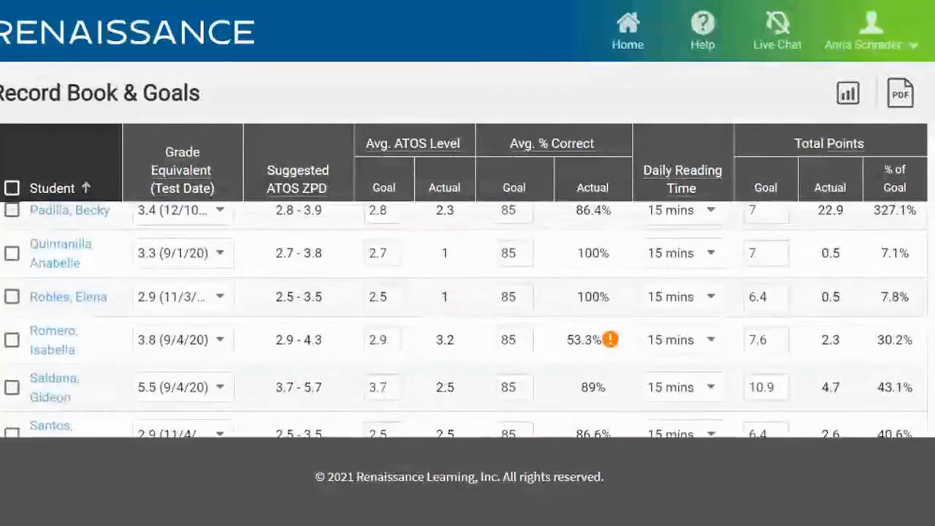
pyautogui.scroll(4, 468, 314)
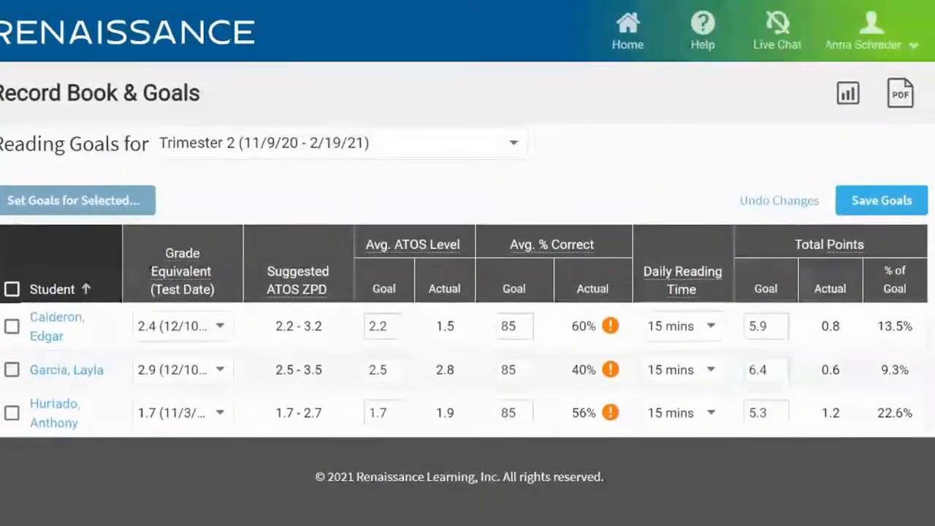
pyautogui.scroll(1, 468, 292)
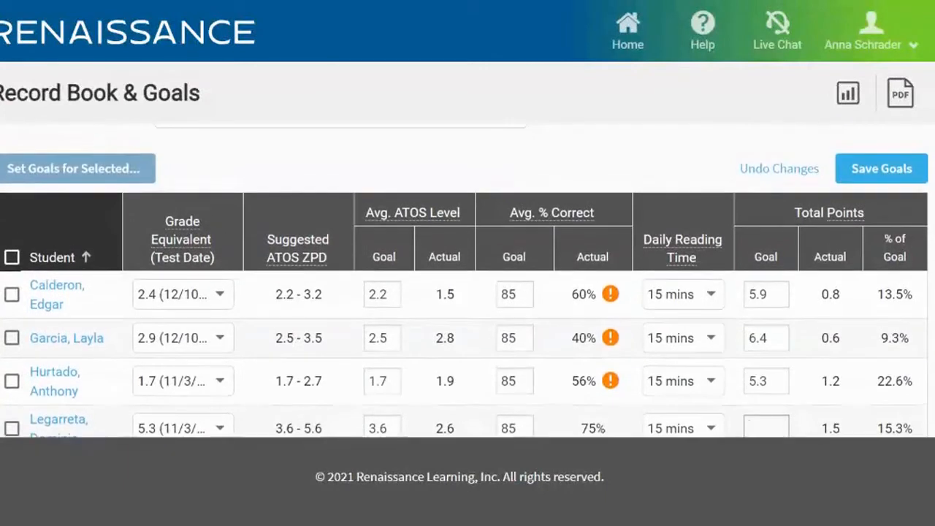
pyautogui.click(873, 179)
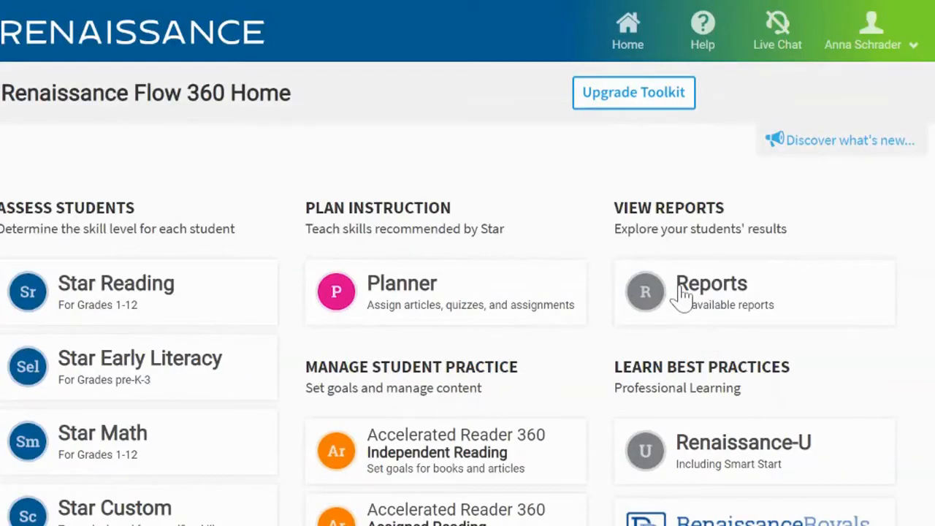
# Open the Star / Assessment reports from the home page
pyautogui.click(683, 296)
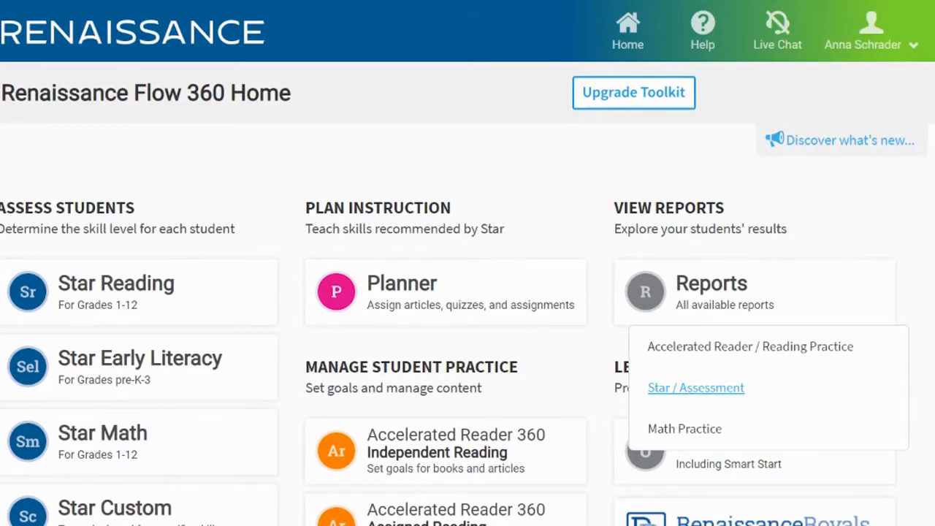
pyautogui.click(696, 387)
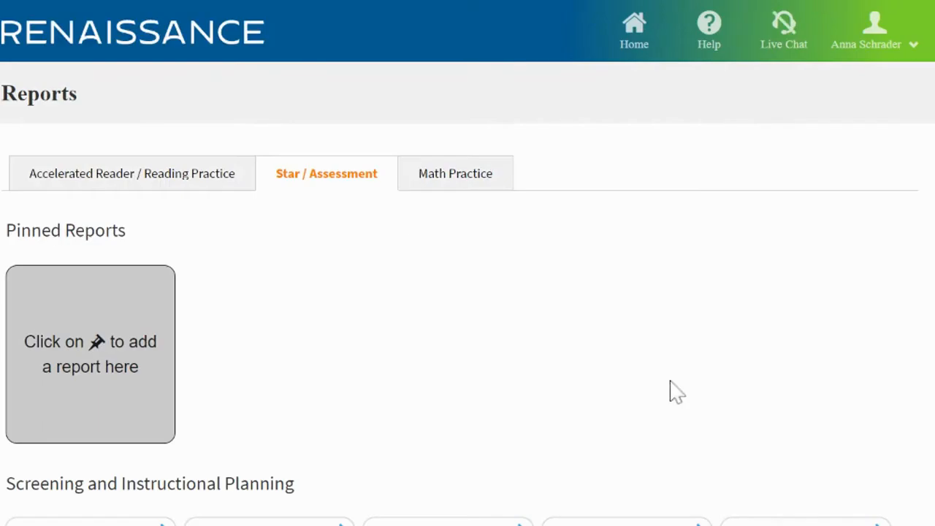
pyautogui.scroll(-3, 515, 344)
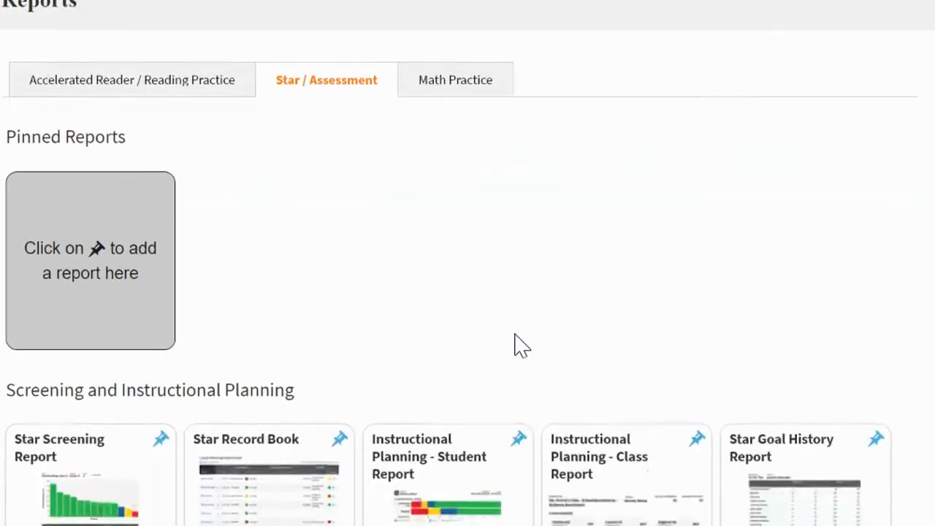
pyautogui.scroll(1, 439, 255)
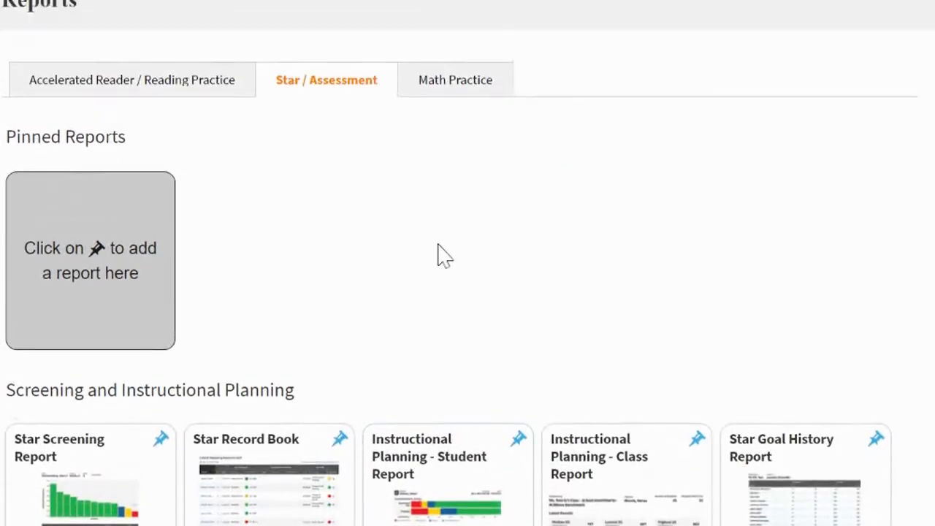
# Pin the Star Screening Report and remove it from the pinned reports again
pyautogui.scroll(-1, 419, 231)
pyautogui.scroll(-1, 421, 234)
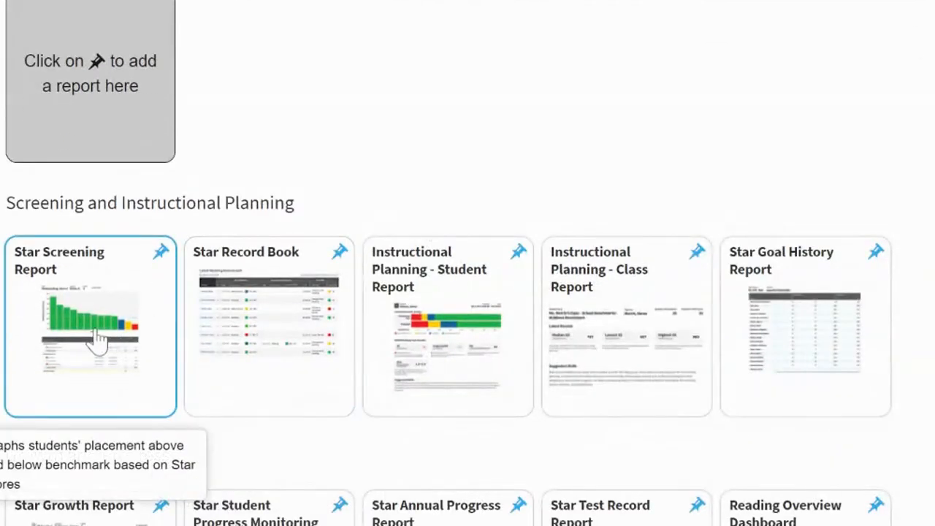
pyautogui.click(163, 255)
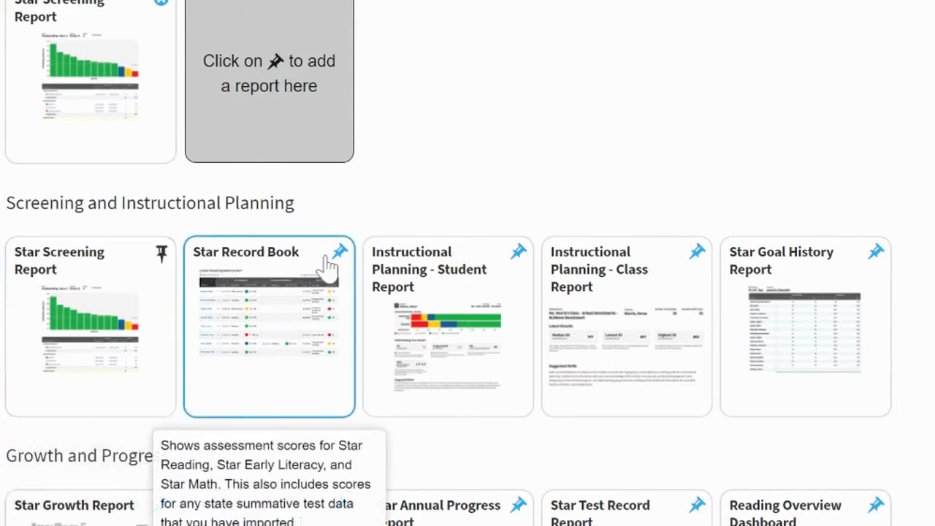
pyautogui.scroll(1, 144, 168)
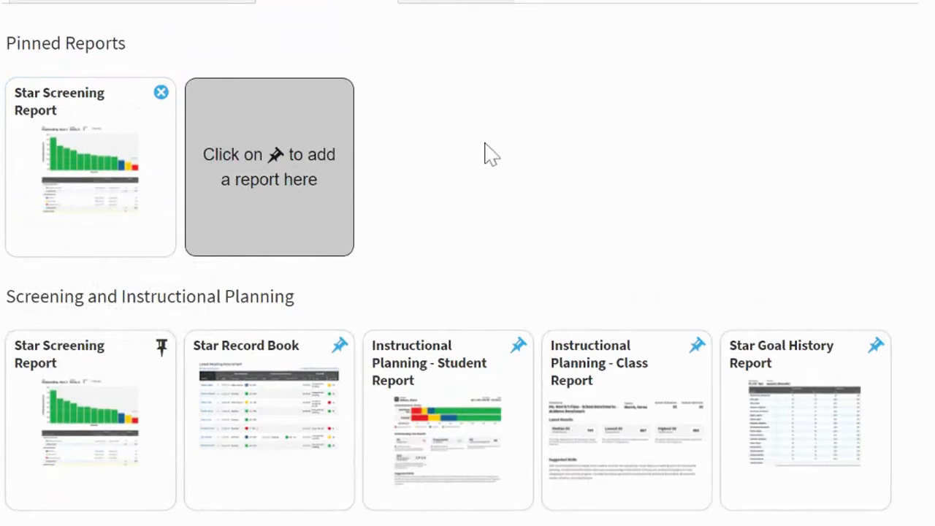
pyautogui.click(159, 95)
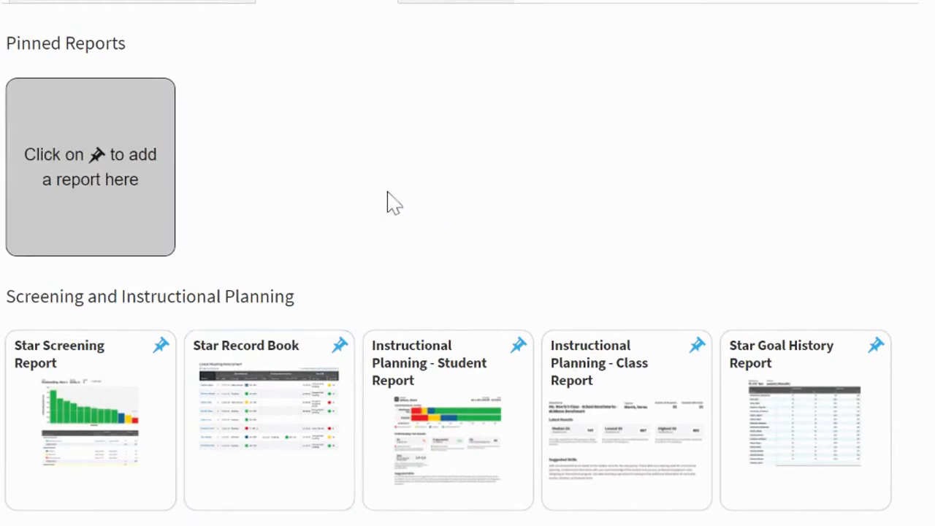
# Pin the Star Screening Report and open it from the pinned reports
pyautogui.click(161, 347)
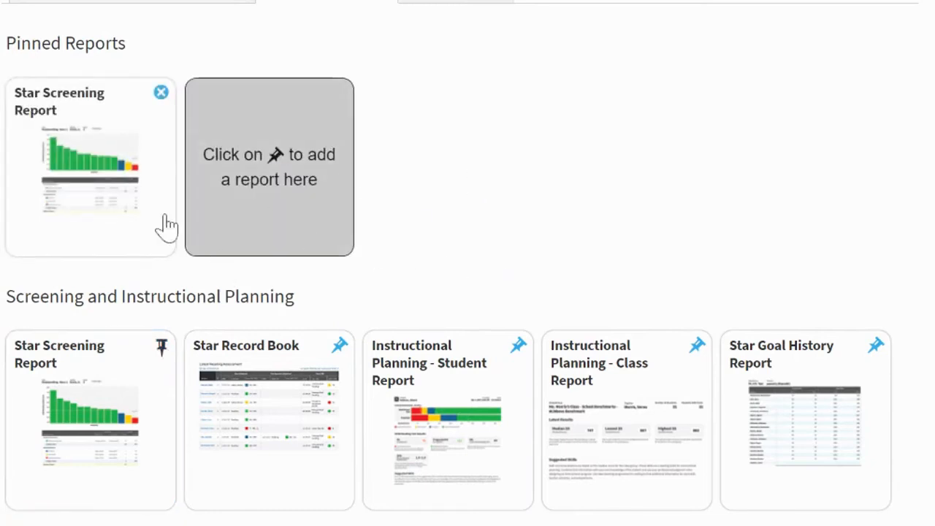
pyautogui.click(103, 186)
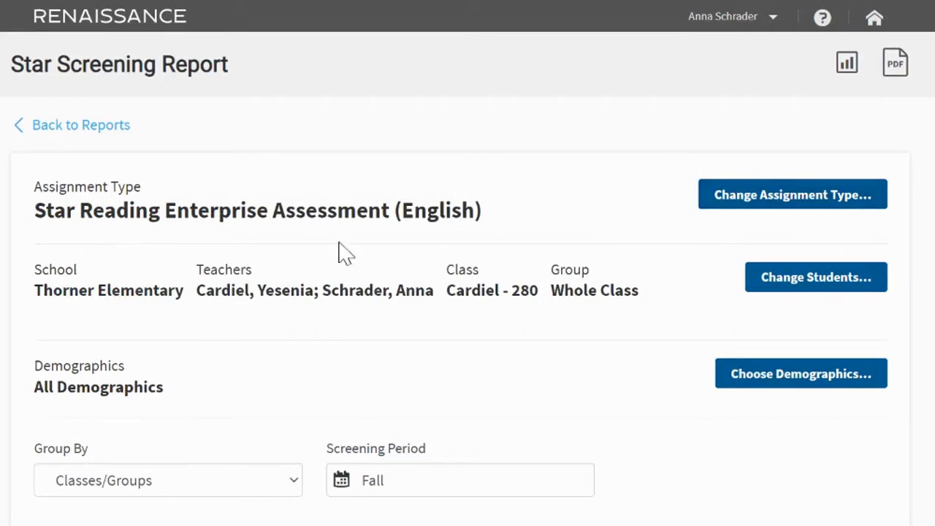
# Set the report's assignment type to Star Reading Enterprise Assessment (English) under Star Reading Assessment (English)
pyautogui.click(738, 206)
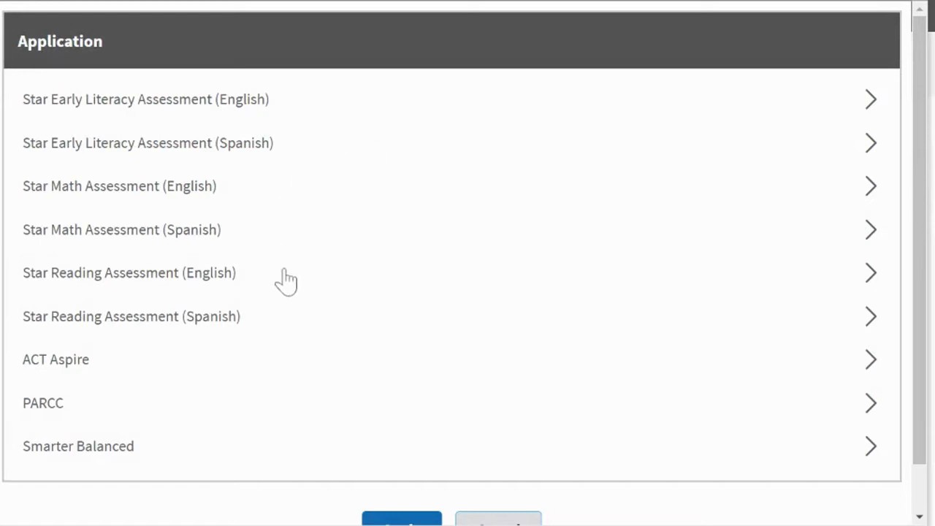
pyautogui.click(207, 285)
pyautogui.scroll(-1, 444, 298)
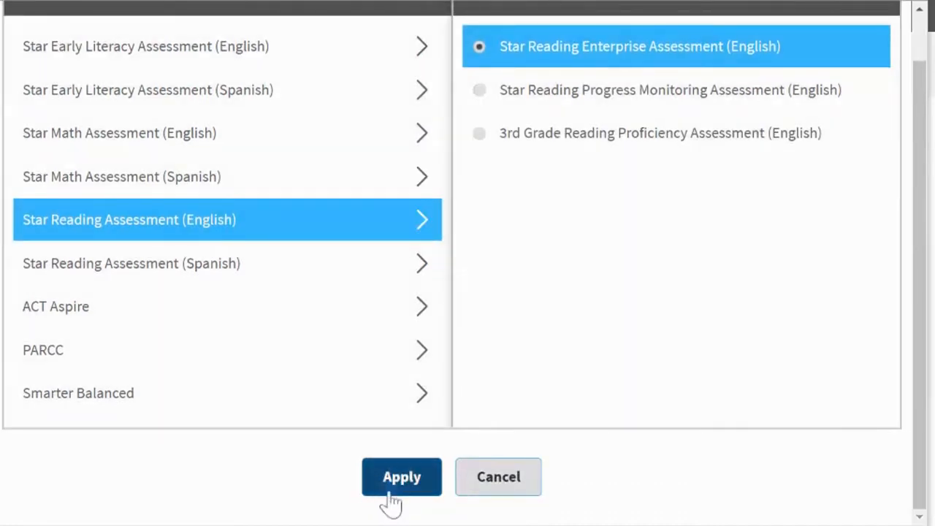
pyautogui.click(392, 497)
# Set the report's screening period to Winter and update the report for the selected class
pyautogui.scroll(-1, 353, 360)
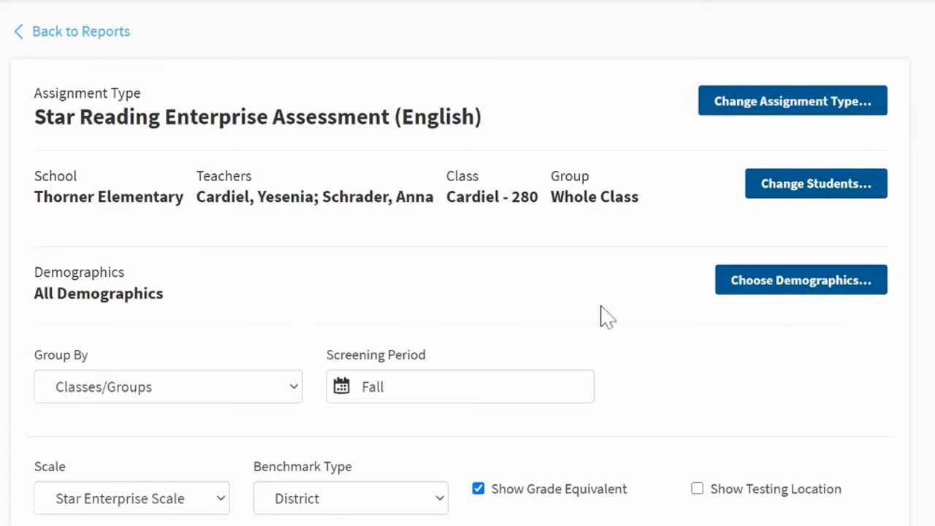
pyautogui.scroll(-2, 643, 319)
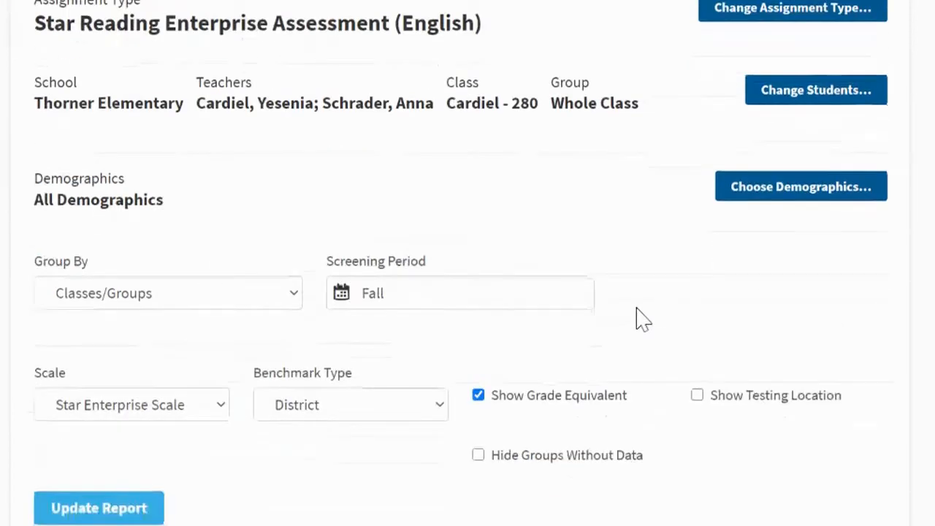
pyautogui.scroll(-2, 641, 318)
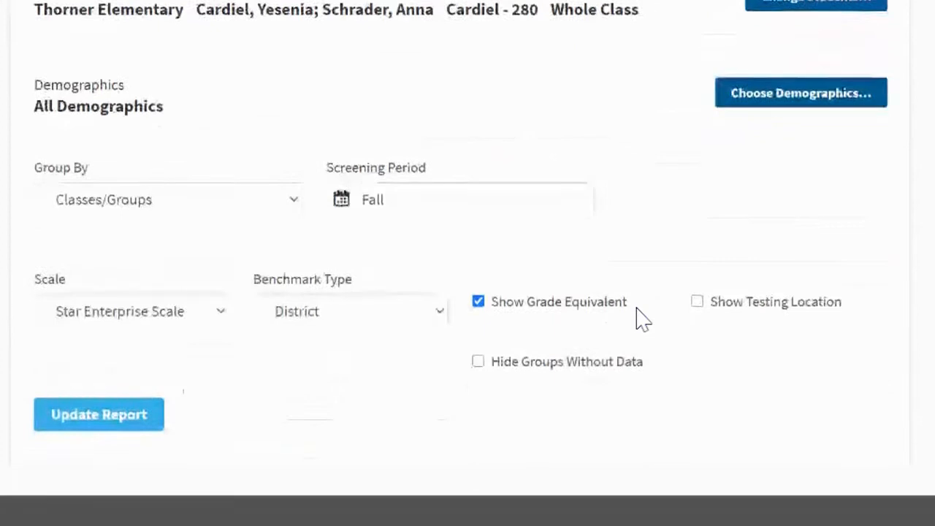
pyautogui.click(290, 203)
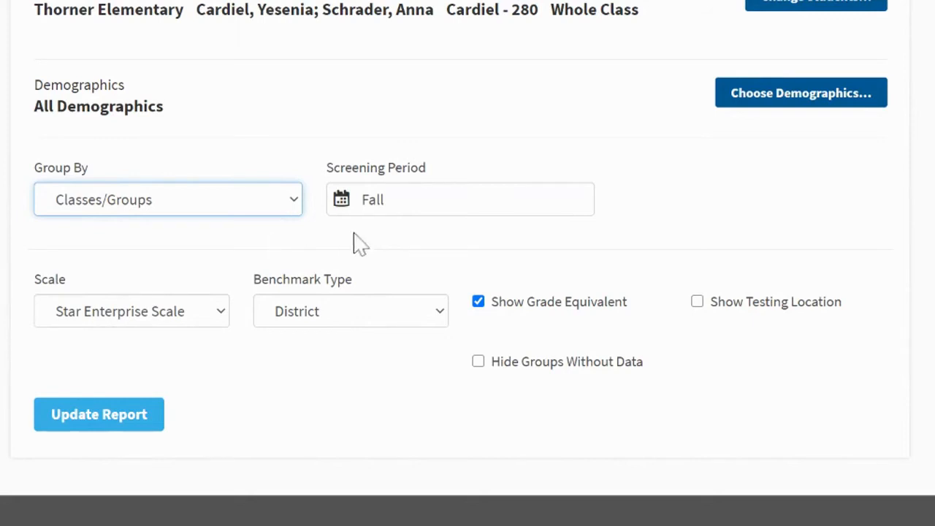
pyautogui.click(386, 210)
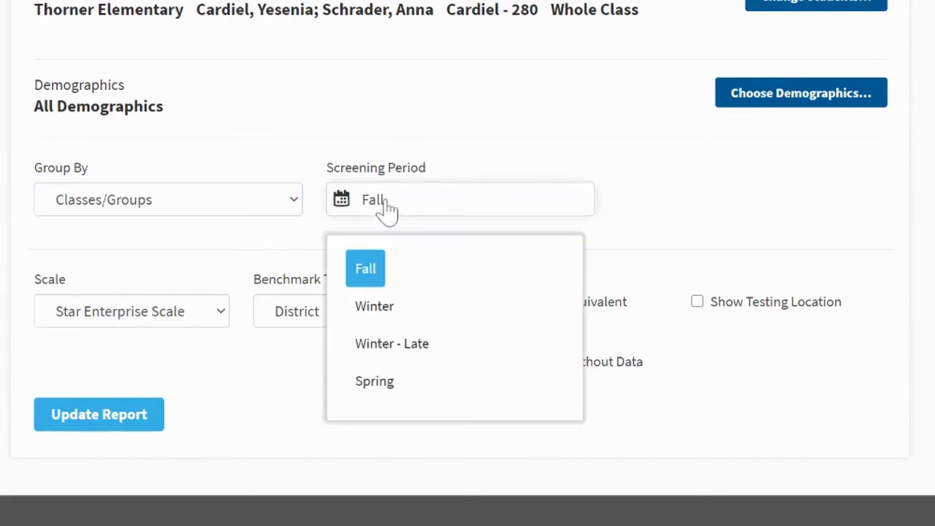
pyautogui.click(381, 312)
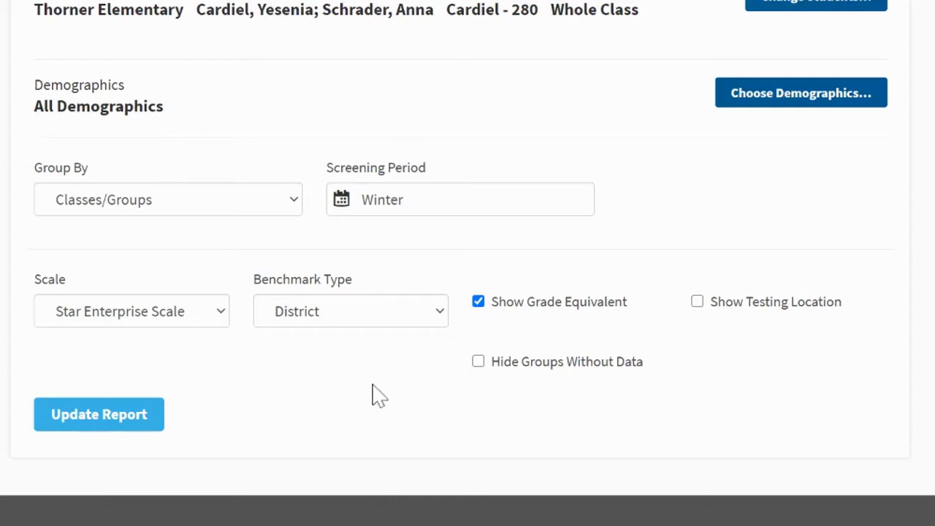
pyautogui.scroll(1, 369, 395)
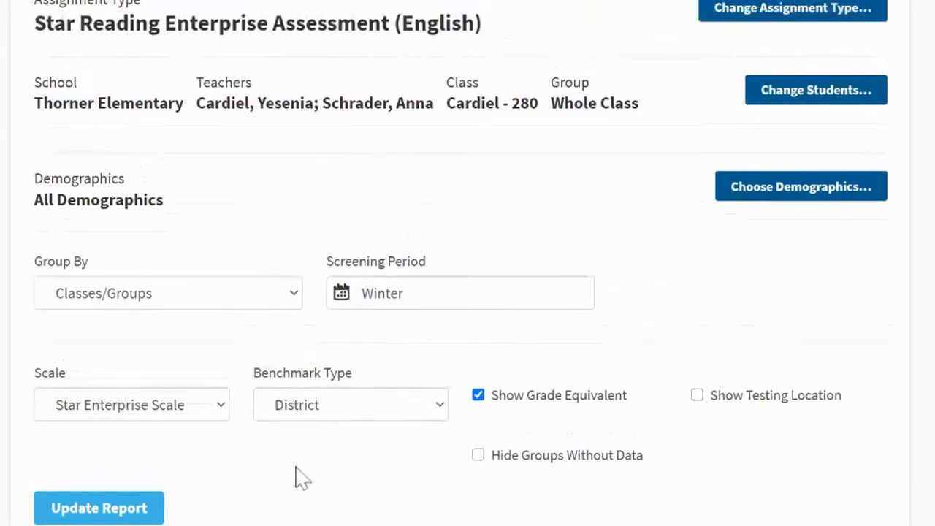
pyautogui.scroll(-1, 204, 468)
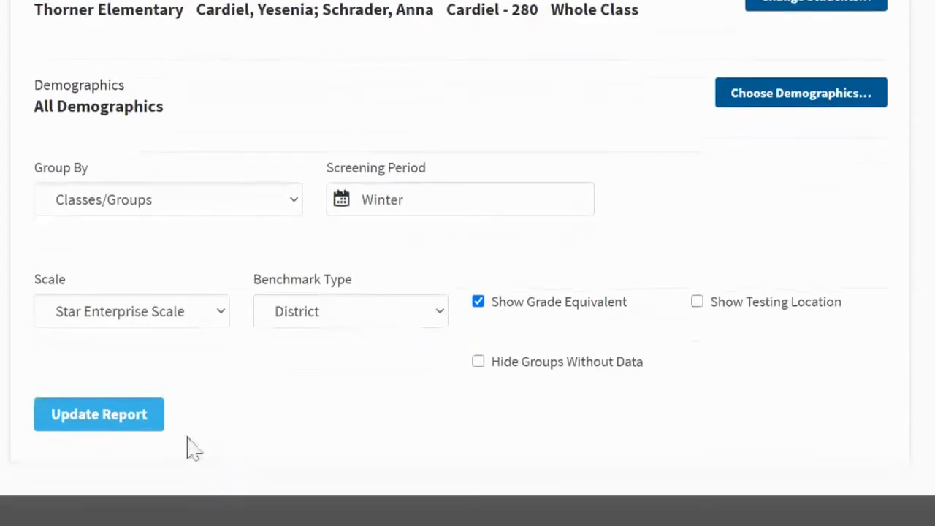
pyautogui.click(133, 421)
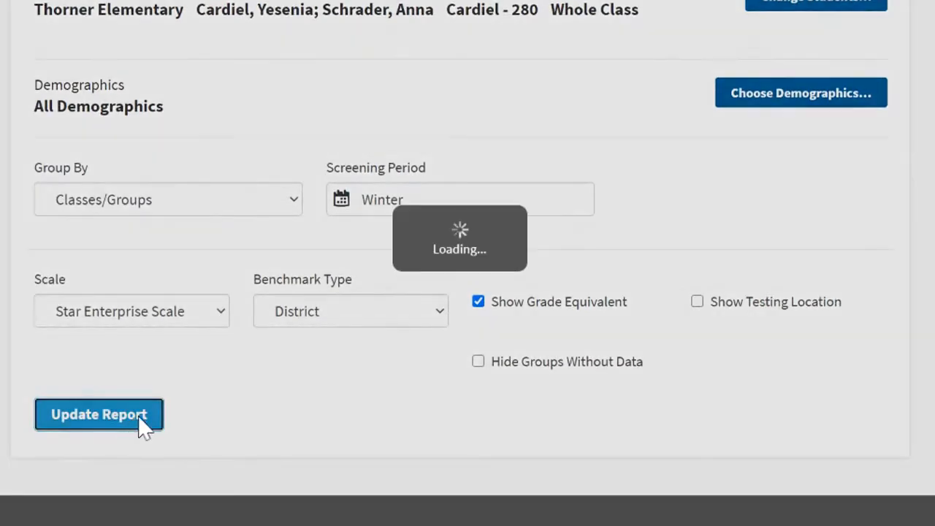
# Examine the scaled score chart, the benchmark category table and the student lists from At/Above Benchmark down to Urgent Intervention
pyautogui.scroll(-3, 240, 390)
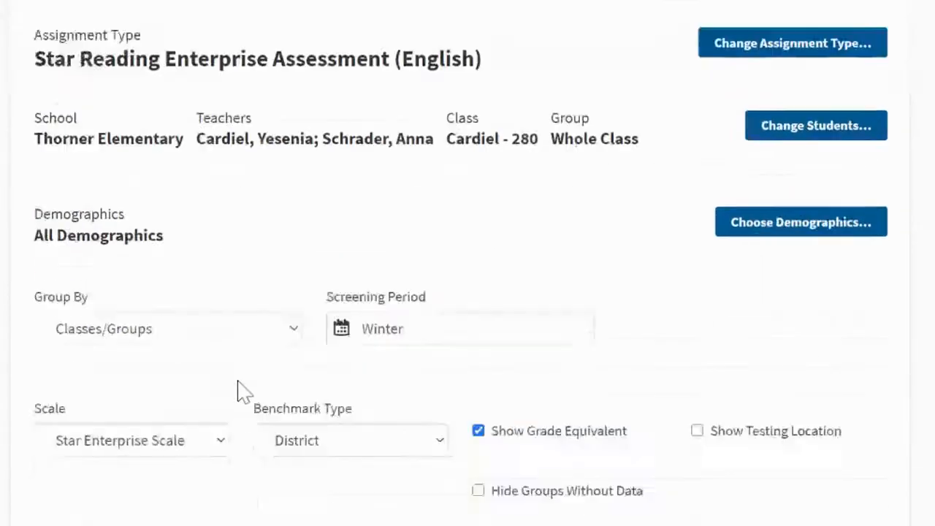
pyautogui.scroll(-5, 241, 387)
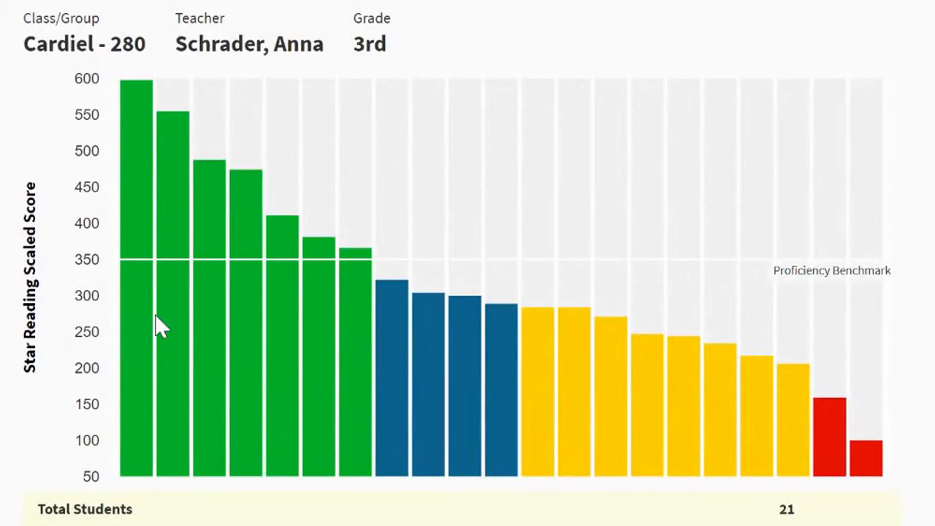
pyautogui.scroll(-4, 179, 317)
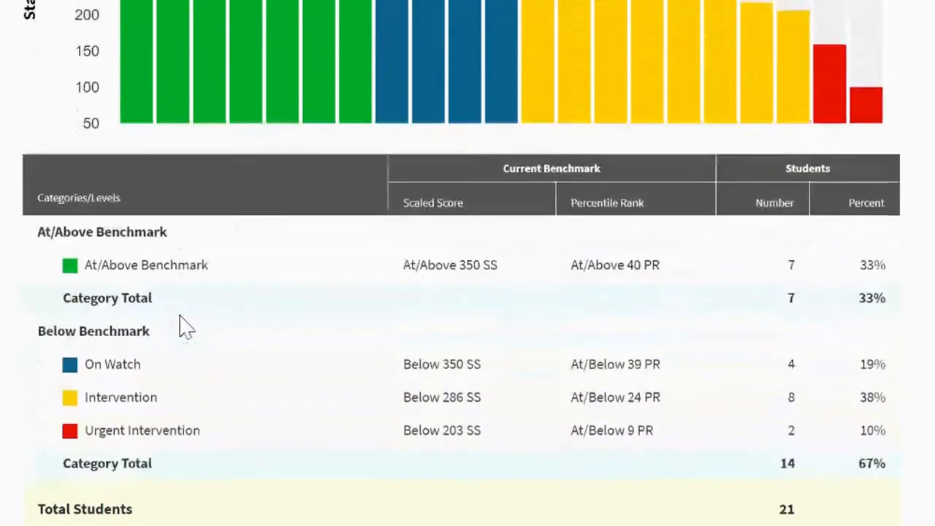
pyautogui.scroll(-6, 186, 327)
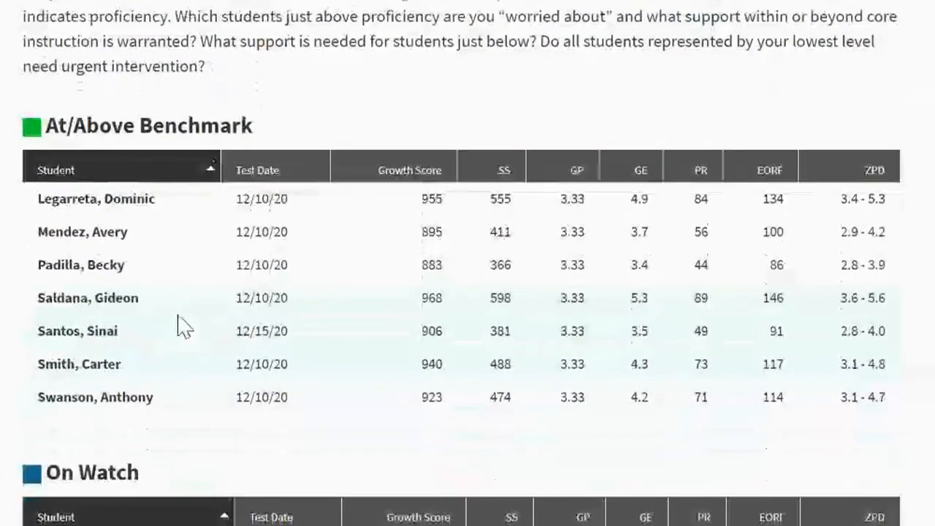
pyautogui.scroll(-4, 178, 316)
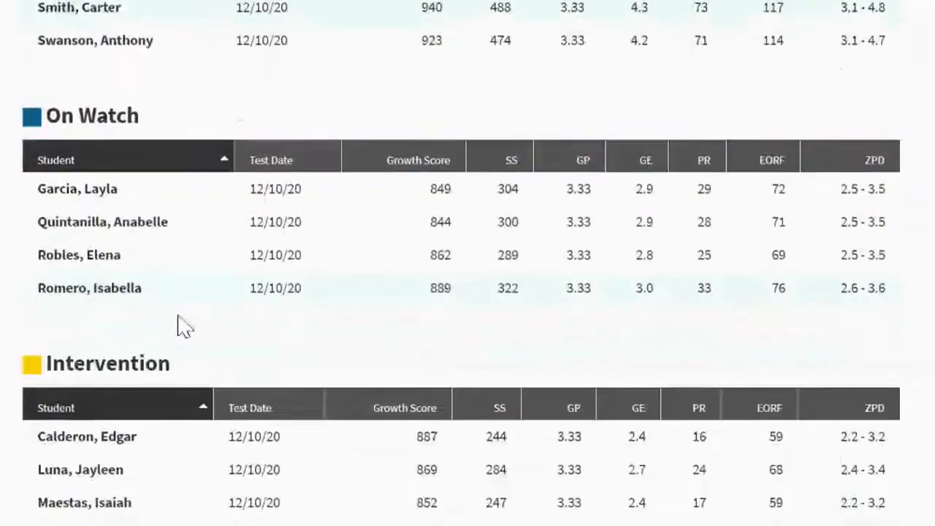
pyautogui.scroll(-1, 184, 326)
pyautogui.scroll(-1, 181, 326)
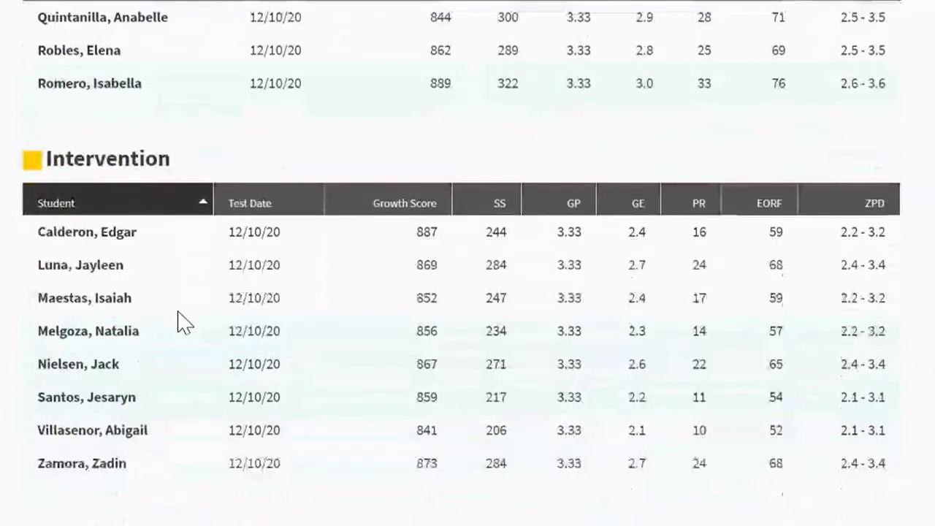
pyautogui.scroll(-2, 180, 324)
pyautogui.scroll(-1, 179, 322)
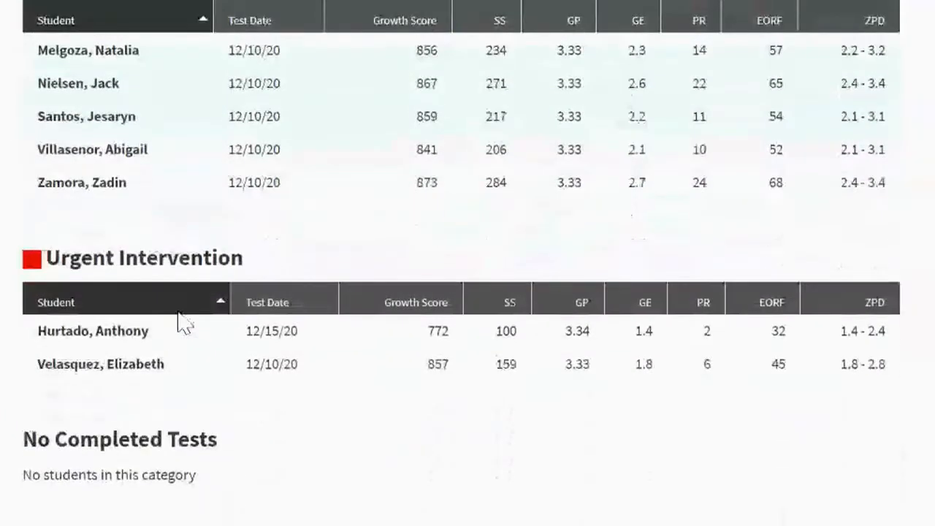
pyautogui.scroll(3, 181, 323)
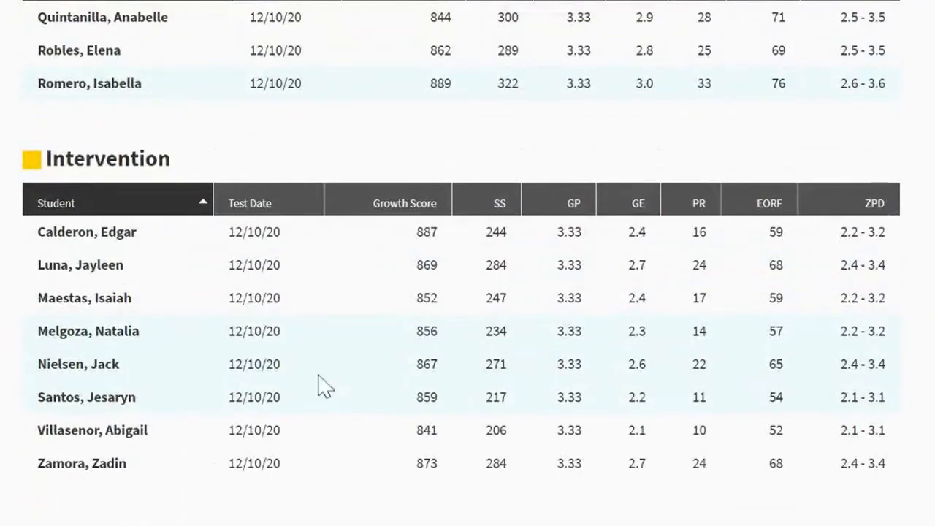
# Sort the At/Above Benchmark student list by scaled score (SS), from highest to lowest
pyautogui.scroll(6, 88, 317)
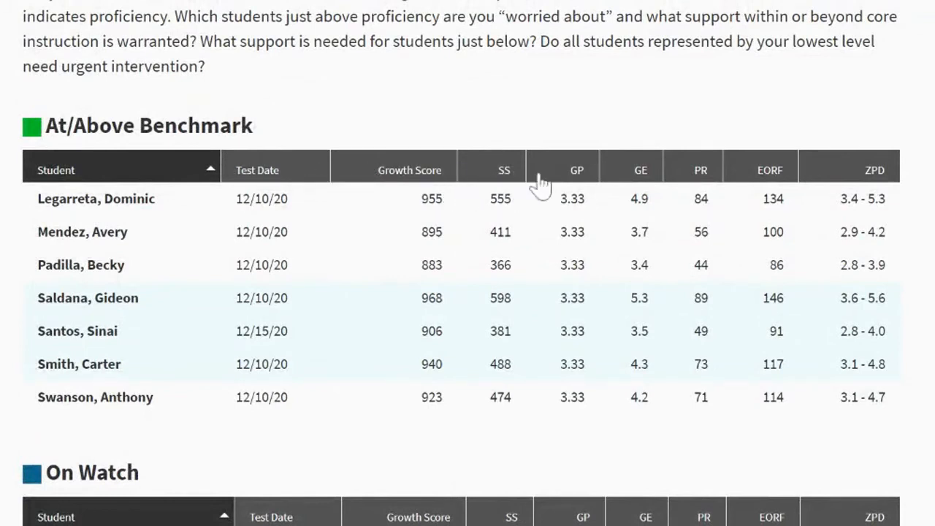
pyautogui.click(493, 177)
pyautogui.click(512, 179)
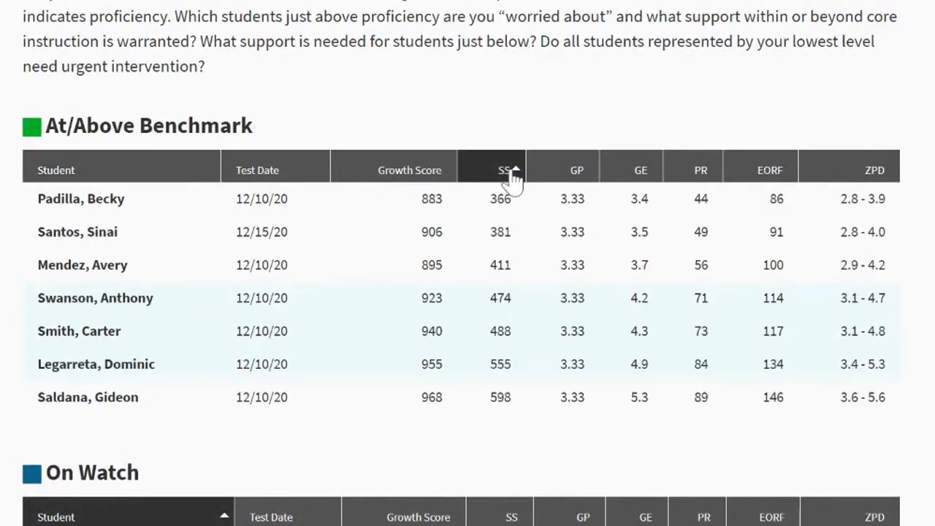
pyautogui.click(515, 179)
pyautogui.click(514, 175)
pyautogui.scroll(-5, 468, 292)
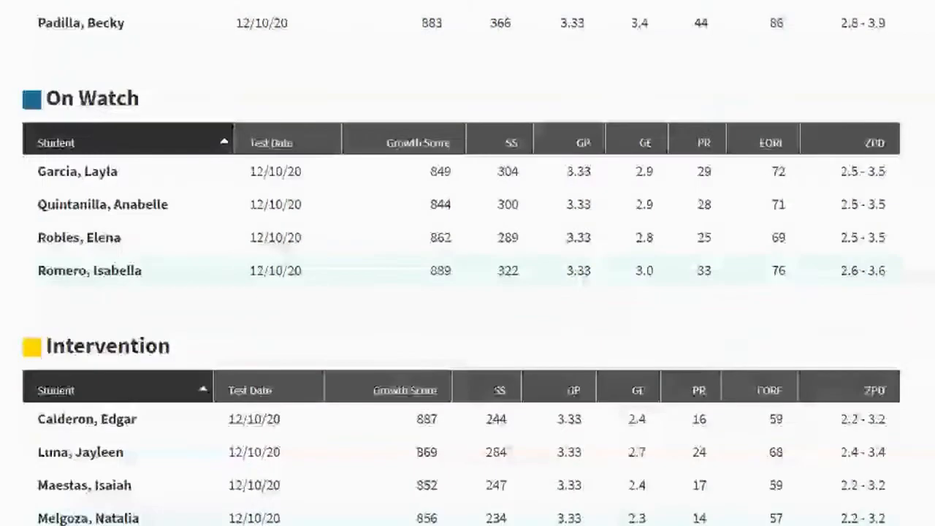
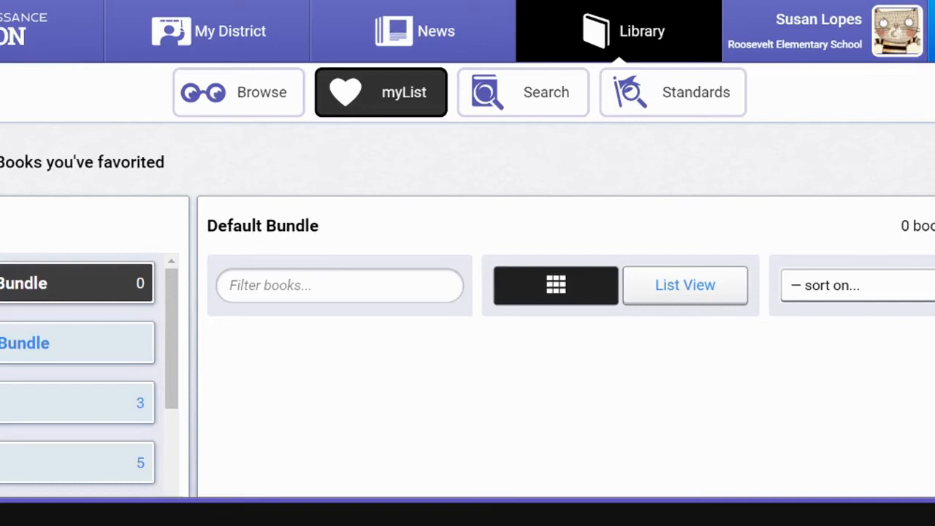
# Open the library's book search and search for "jobs"
pyautogui.click(542, 111)
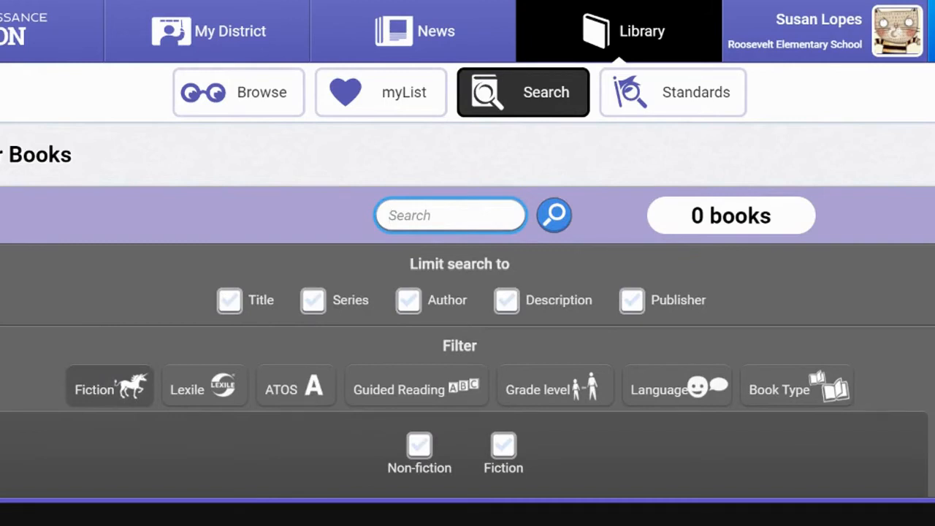
pyautogui.write('j')
pyautogui.click(554, 232)
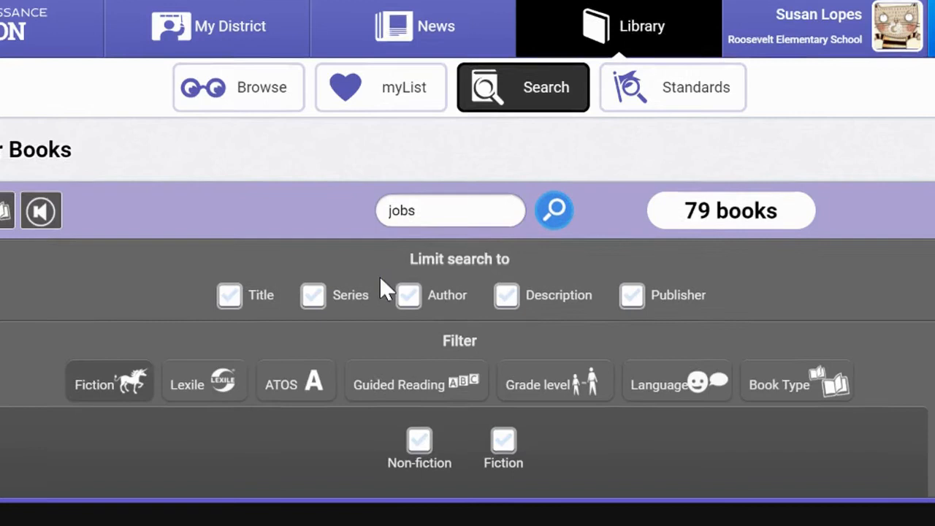
# Filter the book search to ATOS levels 2 - 4 and run the search again
pyautogui.scroll(-2, 379, 276)
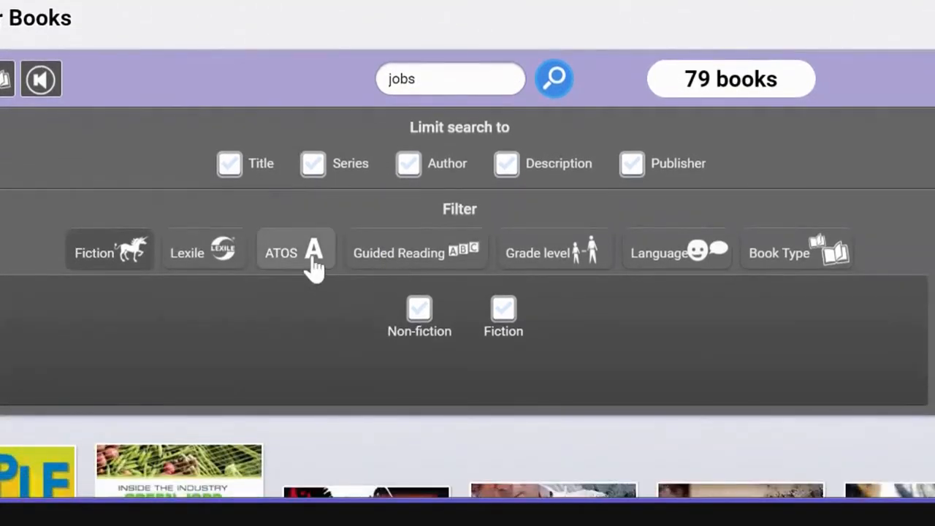
pyautogui.click(314, 260)
pyautogui.moveTo(76, 353); pyautogui.dragTo(224, 359)
pyautogui.moveTo(862, 343); pyautogui.dragTo(399, 376)
pyautogui.moveTo(382, 343); pyautogui.dragTo(379, 343)
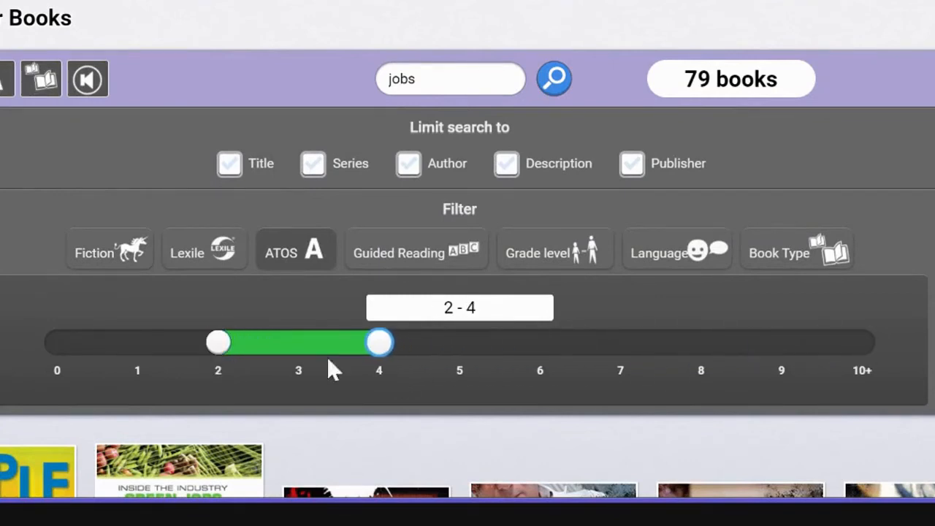
pyautogui.click(560, 82)
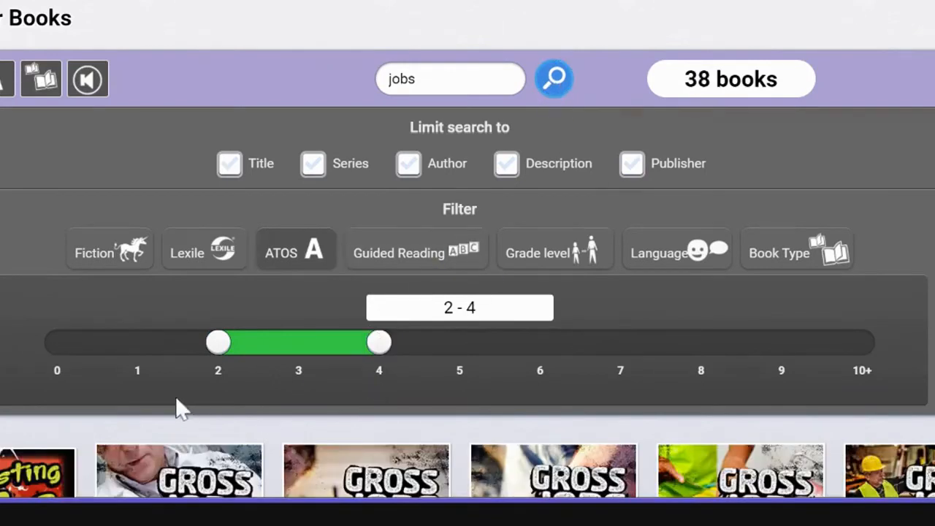
# Add Disgusting Jobs and the Gross Jobs books on Medicine, Science, Animals, Food and Garbage to myList
pyautogui.scroll(-2, 151, 388)
pyautogui.moveTo(416, 427)
pyautogui.moveTo(5, 402)
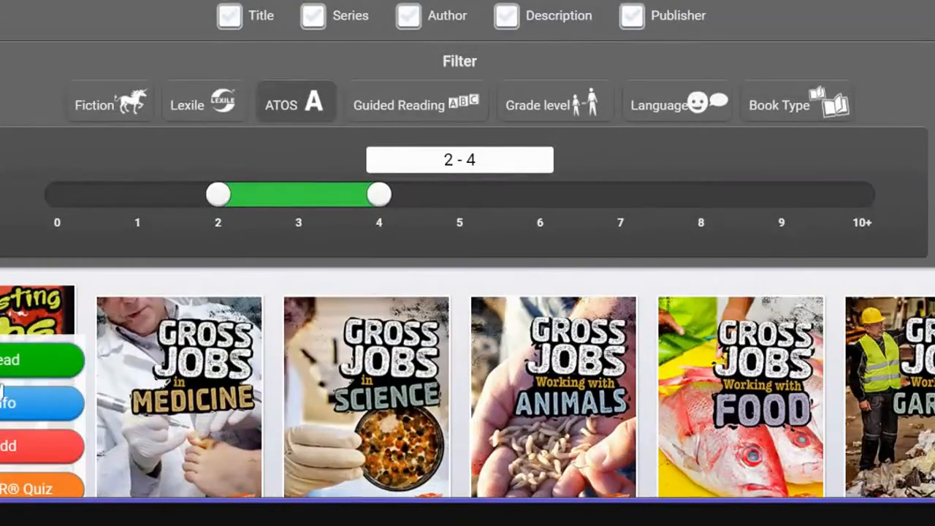
pyautogui.moveTo(141, 439)
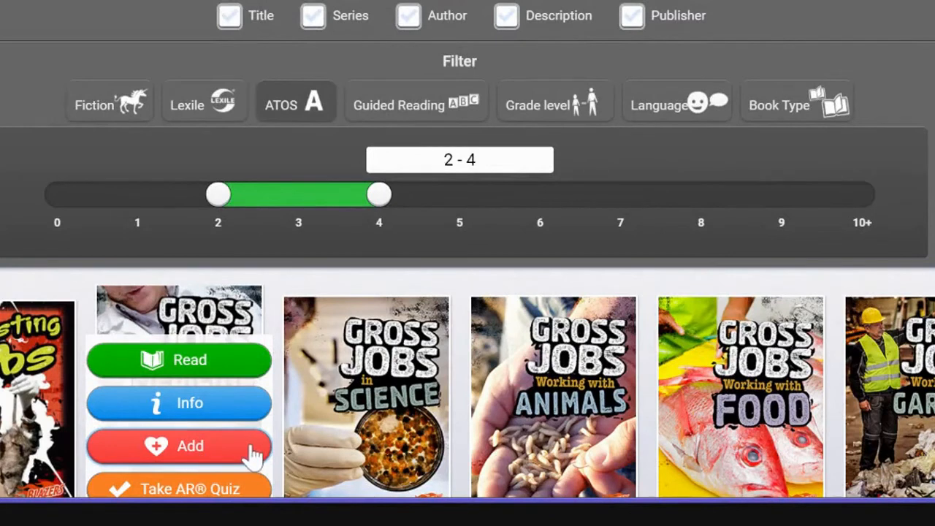
pyautogui.click(11, 446)
pyautogui.click(168, 449)
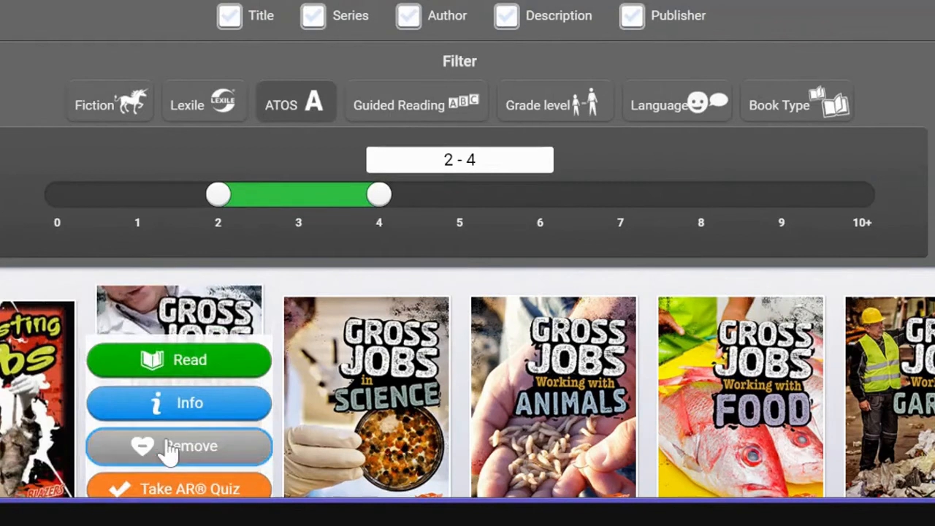
pyautogui.click(343, 448)
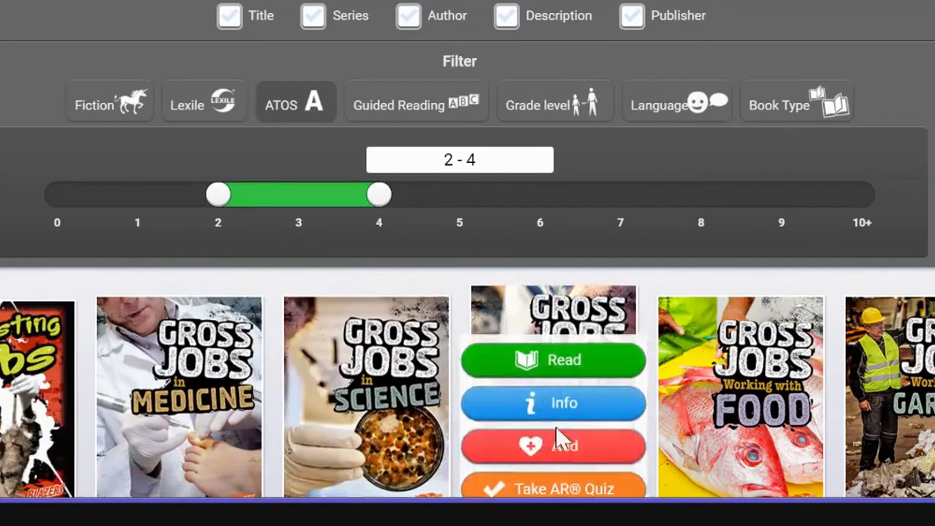
pyautogui.click(557, 442)
pyautogui.moveTo(702, 468)
pyautogui.click(722, 447)
pyautogui.moveTo(877, 454)
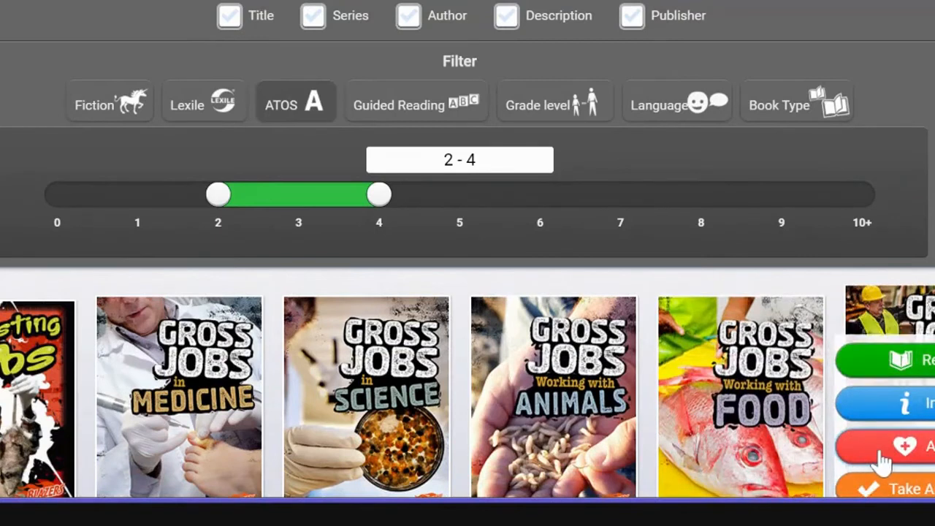
pyautogui.click(897, 449)
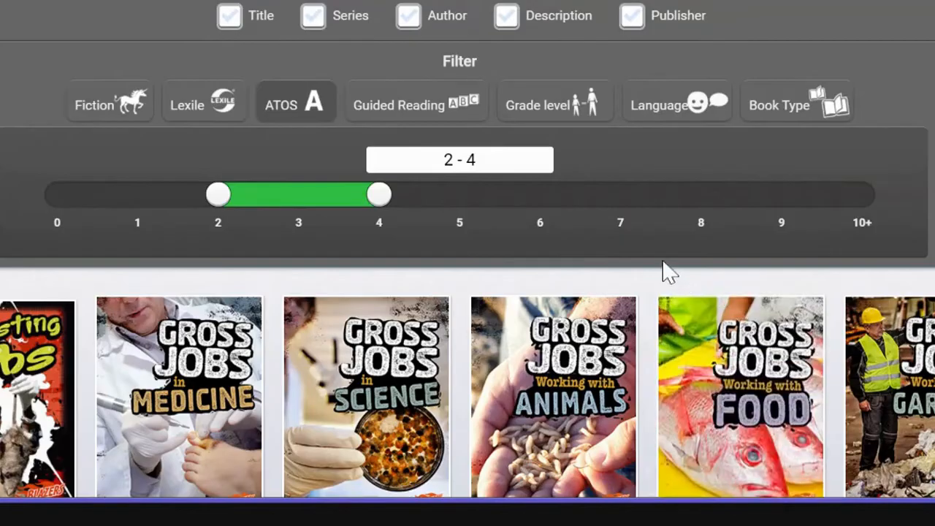
# Open myList and look through the favorited books in the Default Bundle
pyautogui.scroll(3, 664, 271)
pyautogui.scroll(2, 662, 259)
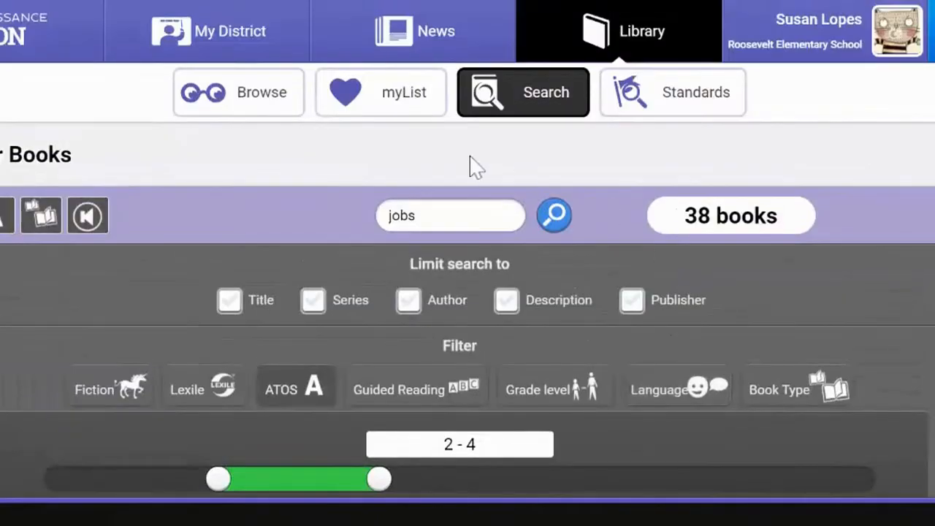
pyautogui.click(407, 114)
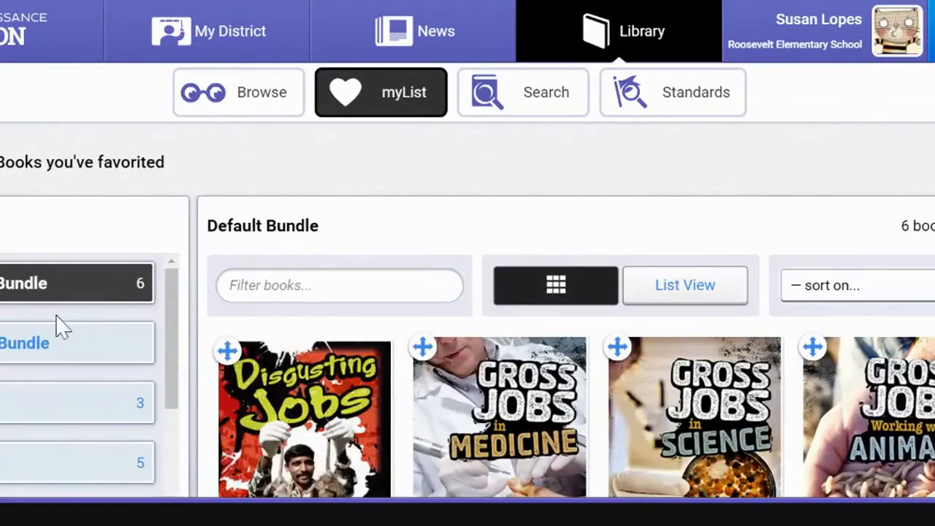
pyautogui.click(73, 290)
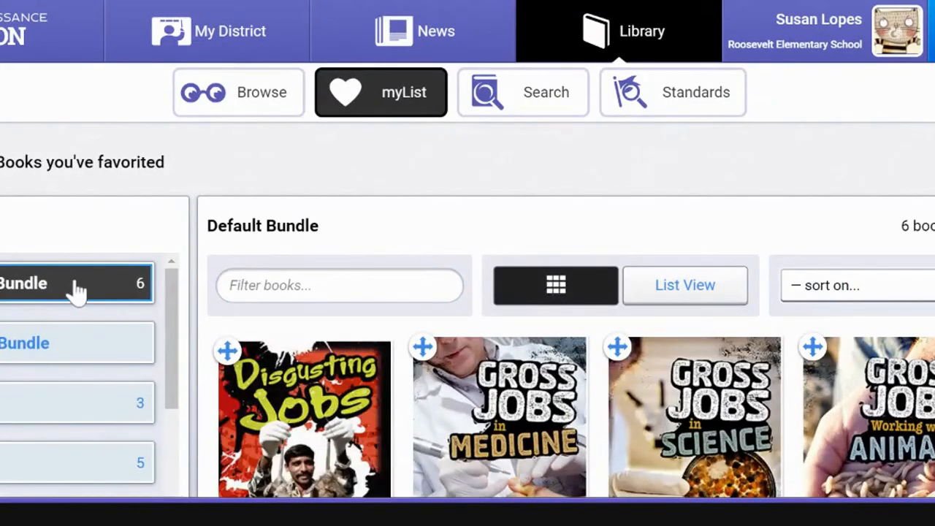
pyautogui.moveTo(684, 388)
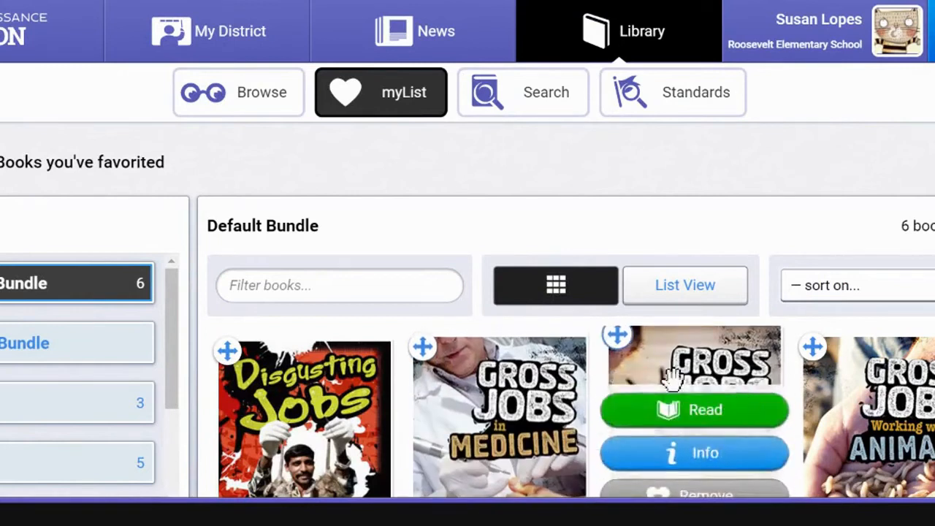
pyautogui.moveTo(532, 412)
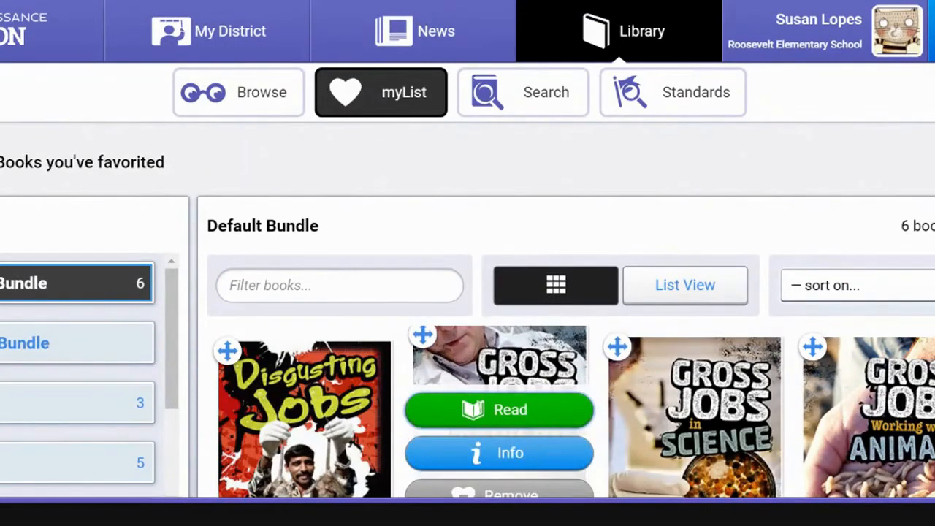
pyautogui.scroll(-3, 413, 427)
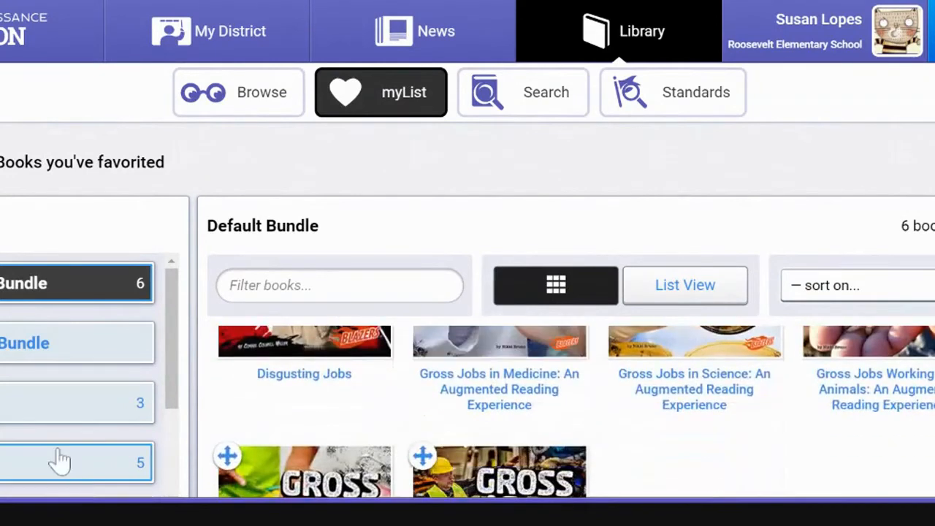
# Create a new book bundle named Jobs in myList
pyautogui.scroll(-6, 61, 461)
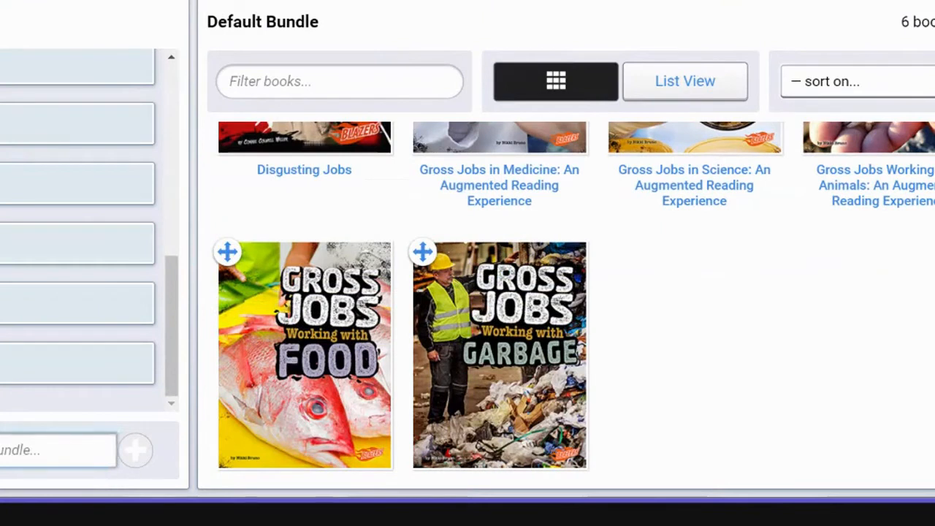
pyautogui.click(52, 450)
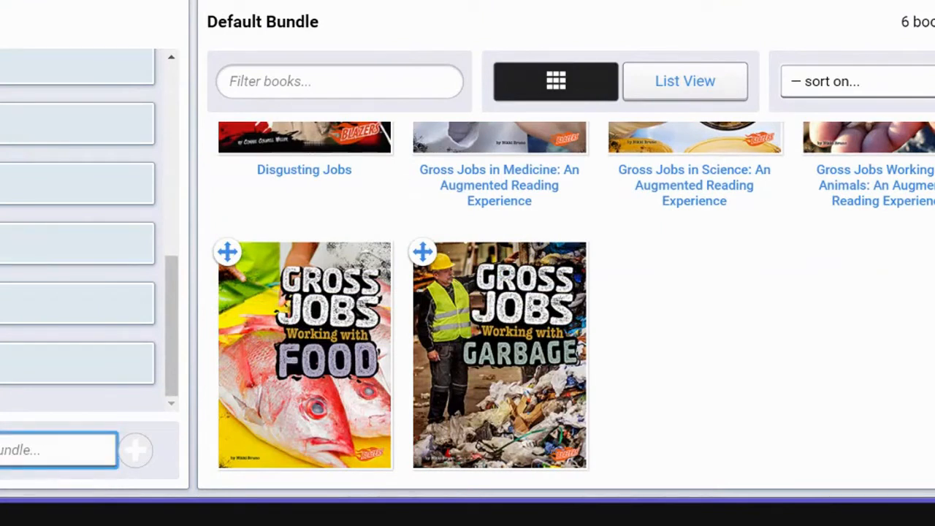
pyautogui.write('G')
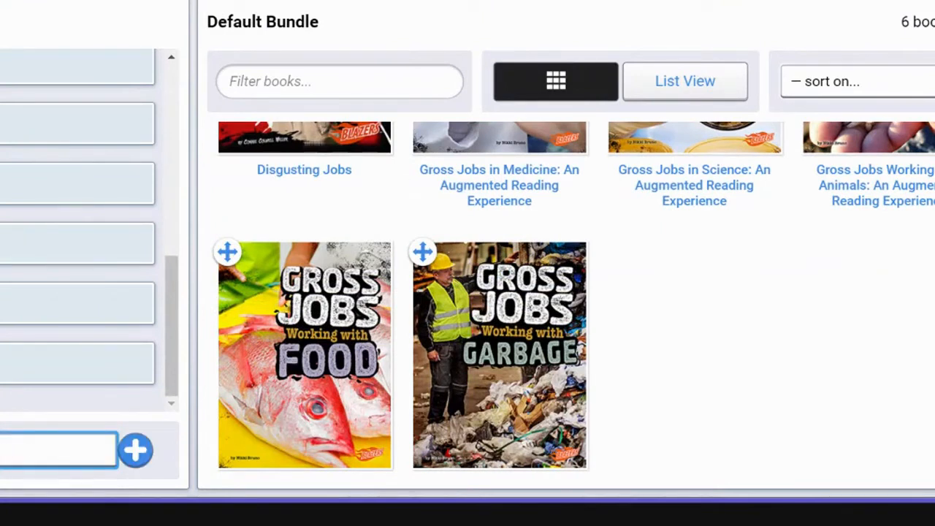
pyautogui.click(136, 456)
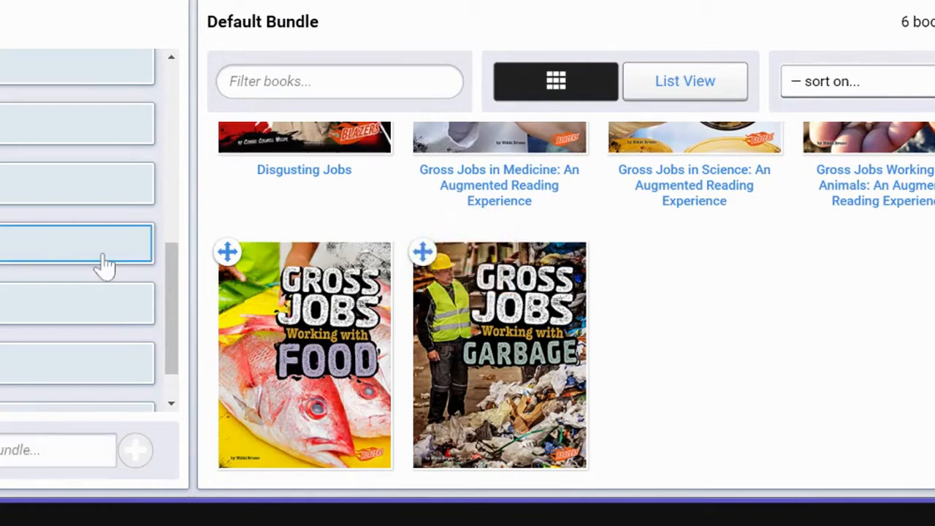
# Move the Gross Jobs Working with Food and Working with Garbage books from the Default Bundle into the Jobs bundle
pyautogui.scroll(-1, 68, 260)
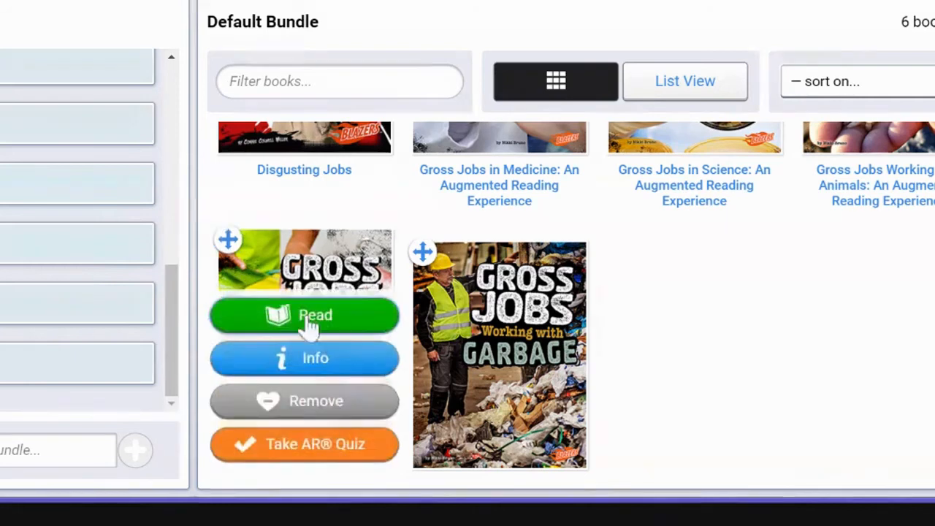
pyautogui.moveTo(449, 334)
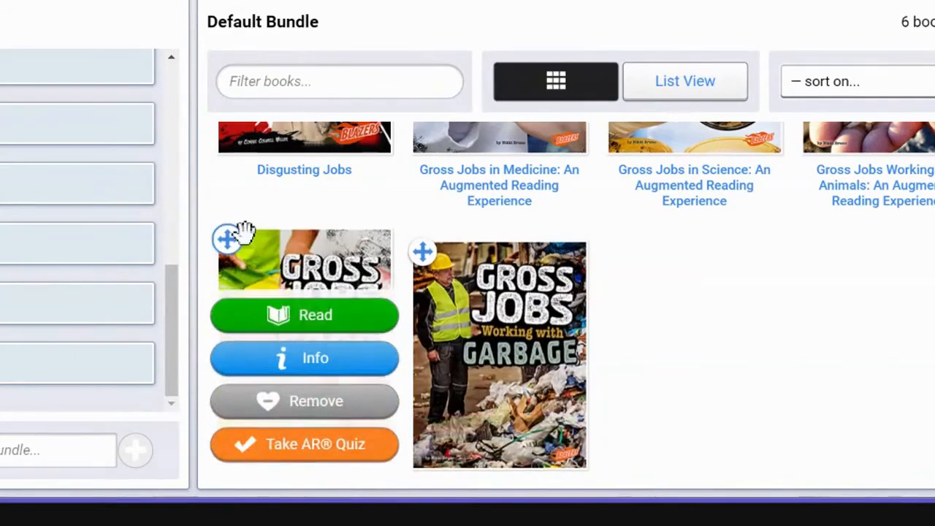
pyautogui.moveTo(227, 238); pyautogui.dragTo(84, 353)
pyautogui.moveTo(227, 249); pyautogui.dragTo(78, 365)
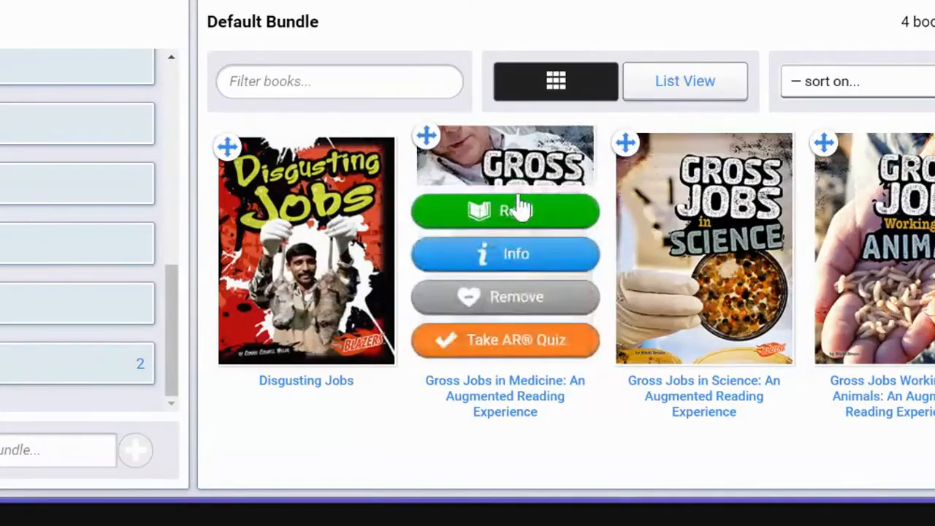
# Show the Default Bundle as a list, select all four remaining books and move them to the Jobs bundle
pyautogui.click(694, 91)
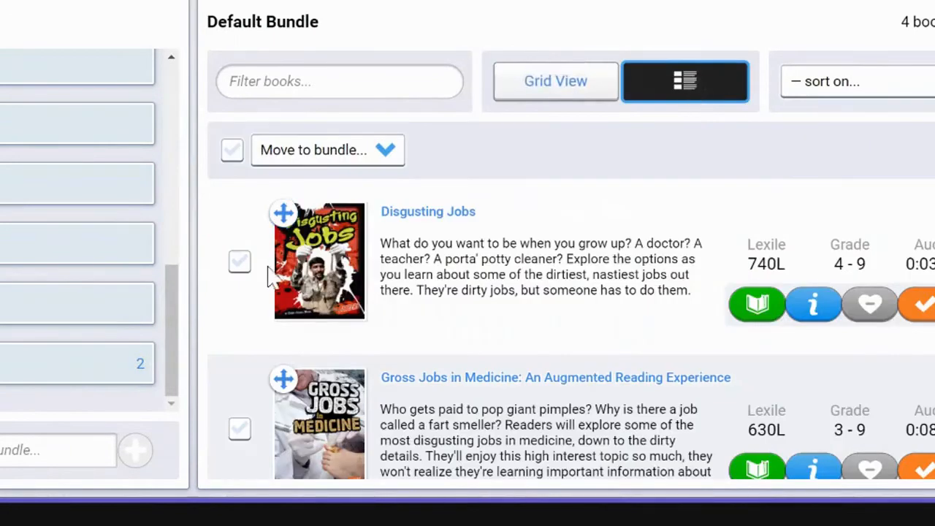
pyautogui.click(237, 269)
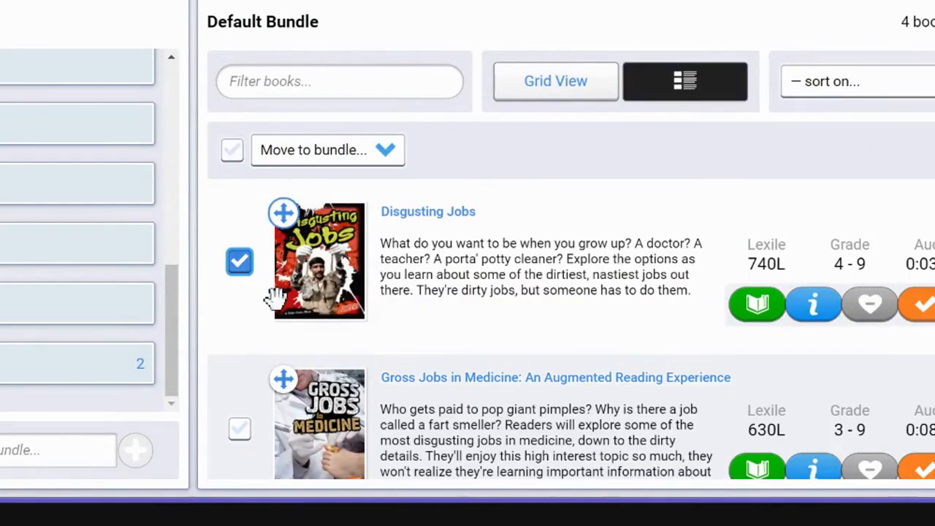
pyautogui.click(240, 293)
pyautogui.scroll(-2, 217, 439)
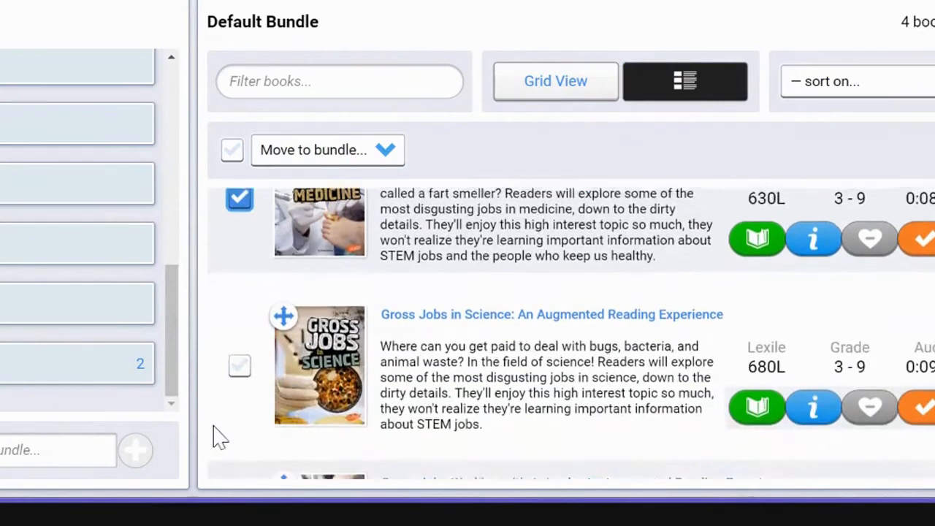
pyautogui.click(240, 348)
pyautogui.scroll(-2, 278, 403)
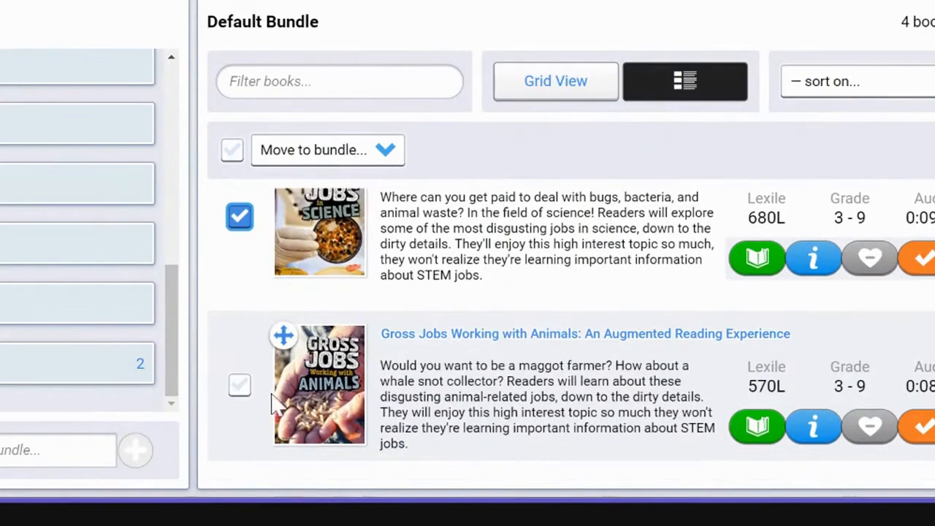
pyautogui.click(239, 386)
pyautogui.click(386, 155)
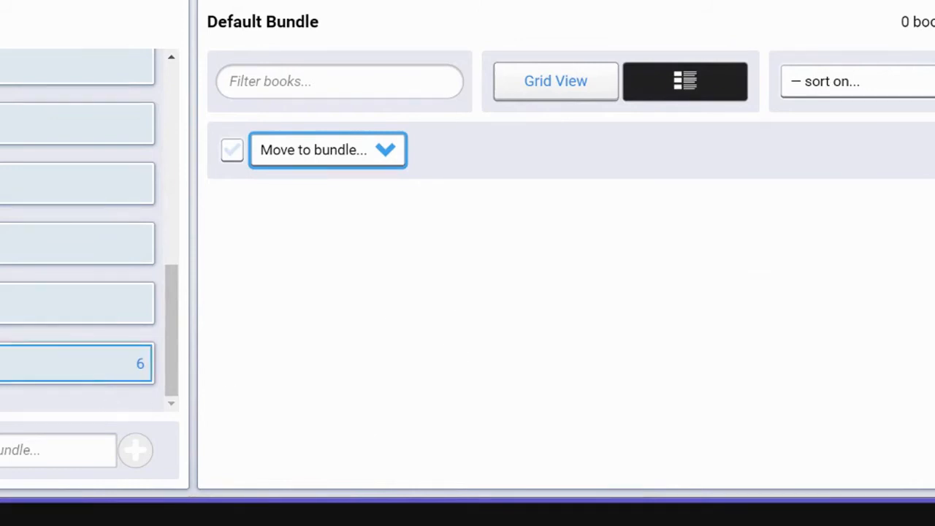
# Open the Jobs bundle, look through its books and display them in grid view
pyautogui.click(102, 375)
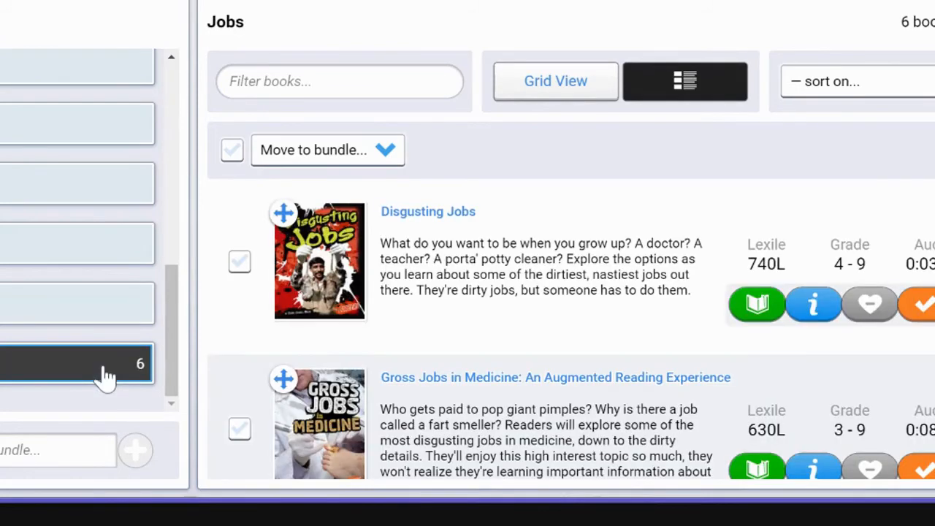
pyautogui.scroll(-3, 638, 313)
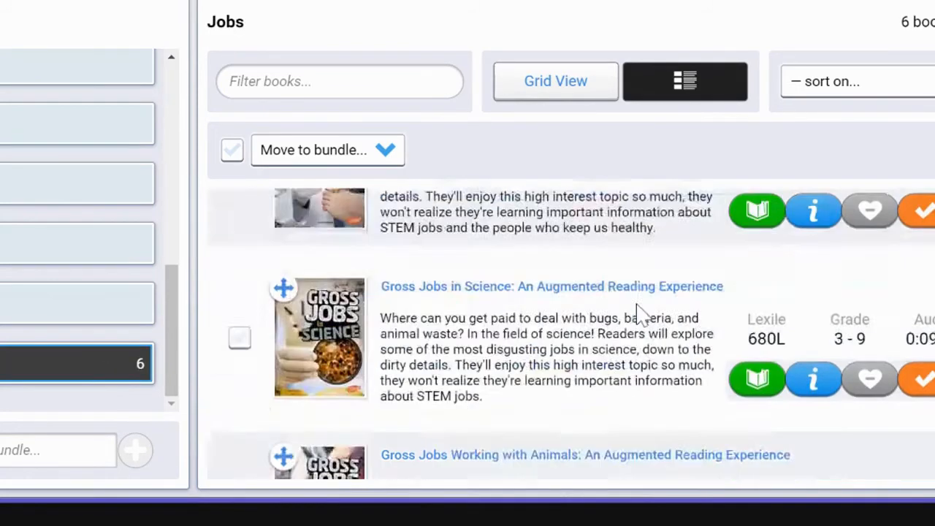
pyautogui.scroll(-5, 637, 312)
pyautogui.scroll(2, 637, 313)
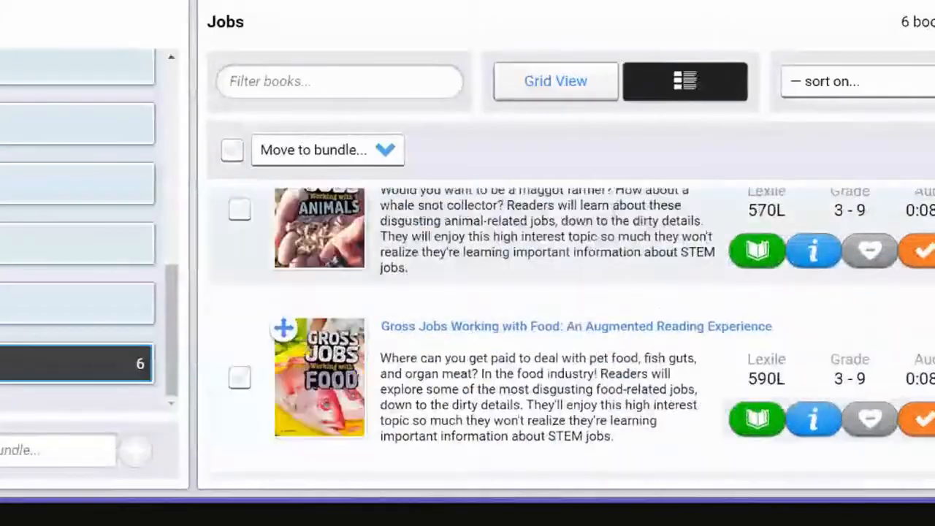
pyautogui.scroll(8, 637, 312)
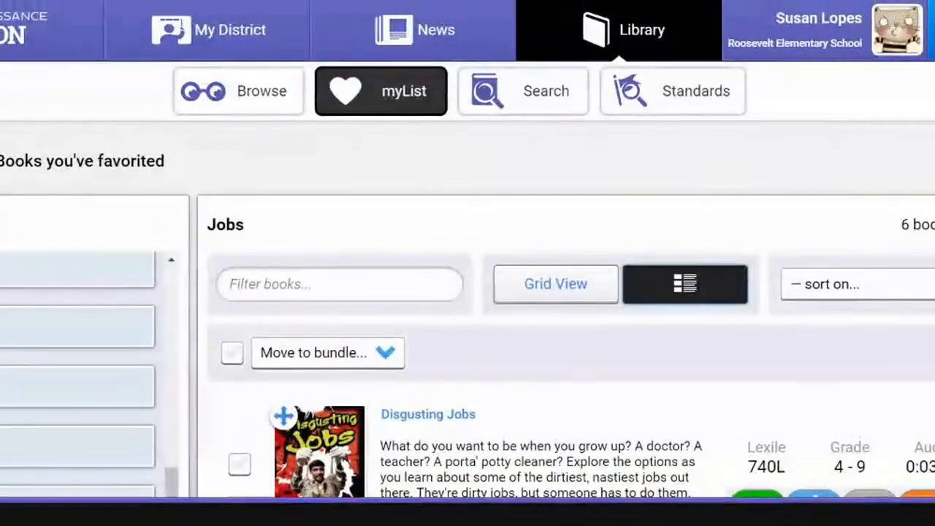
pyautogui.scroll(-3, 553, 358)
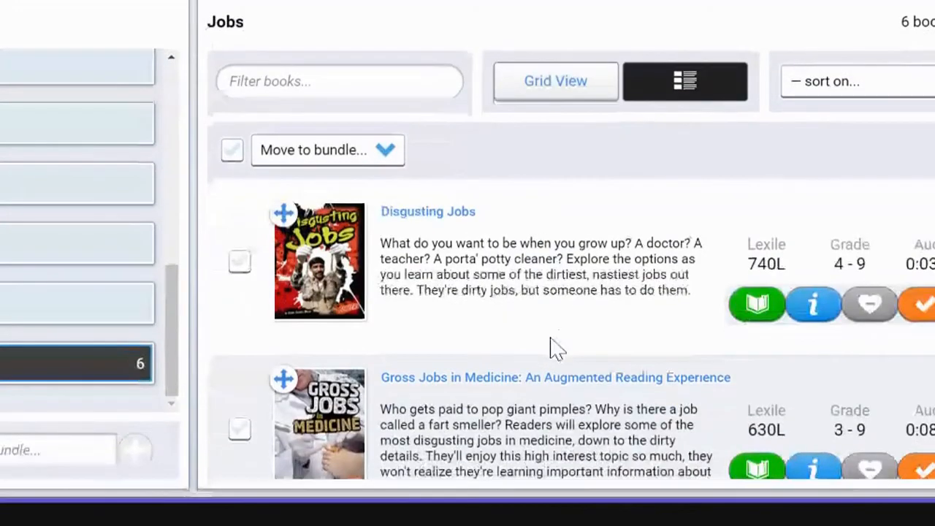
pyautogui.click(539, 95)
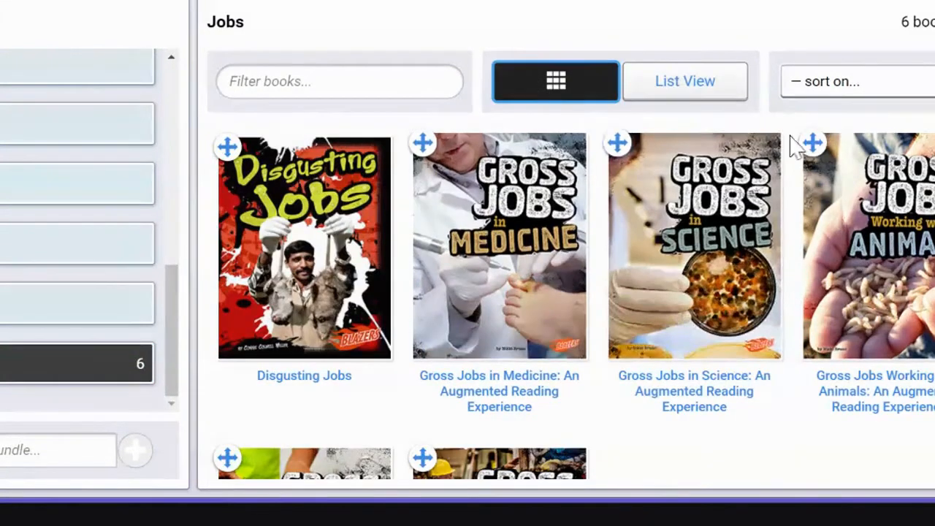
# Try sharing the Jobs bundle with students until 2021-02-17
pyautogui.moveTo(563, 415)
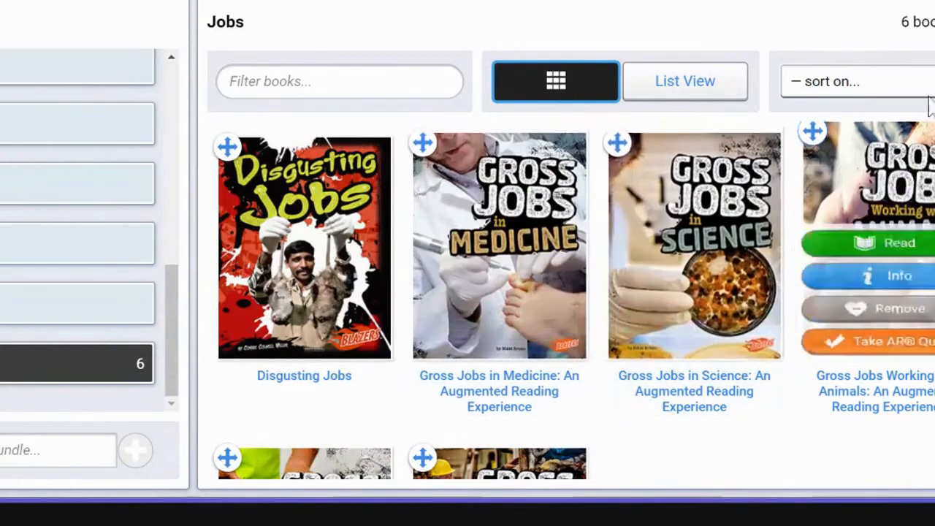
pyautogui.click(934, 22)
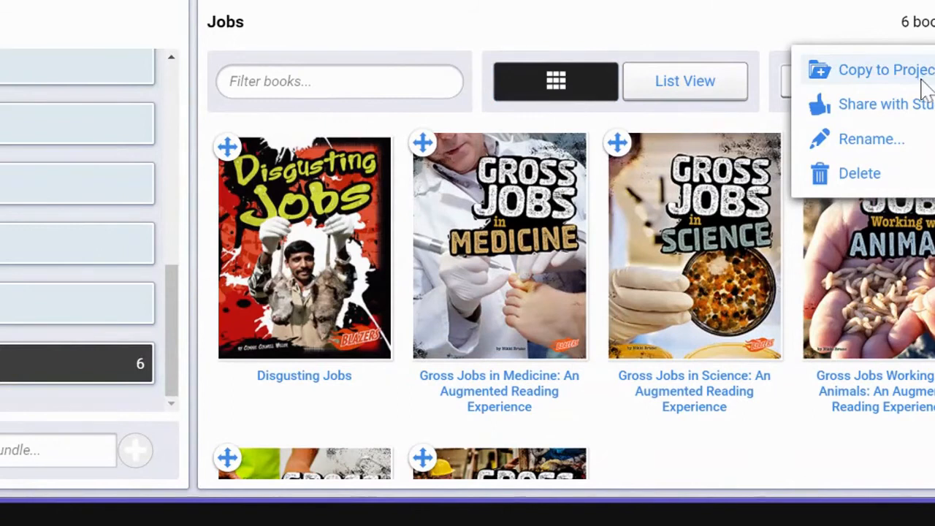
pyautogui.click(915, 106)
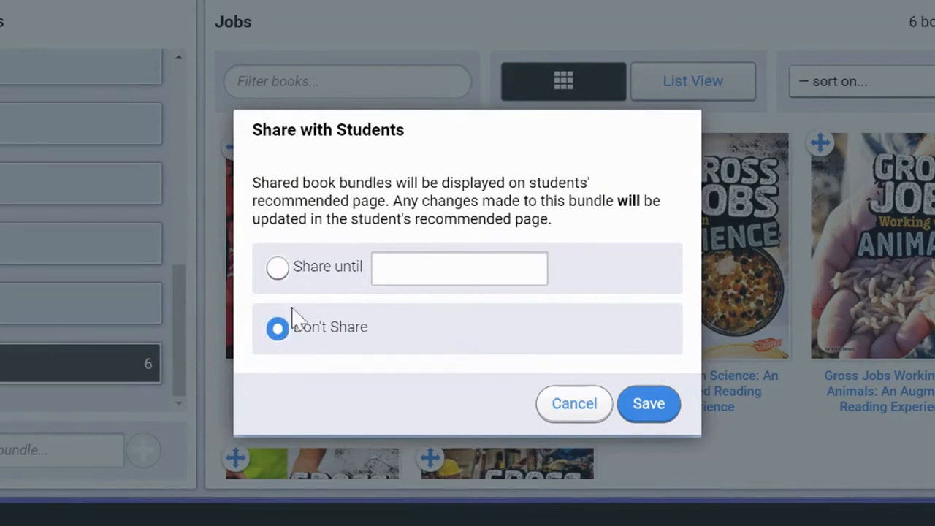
pyautogui.click(279, 268)
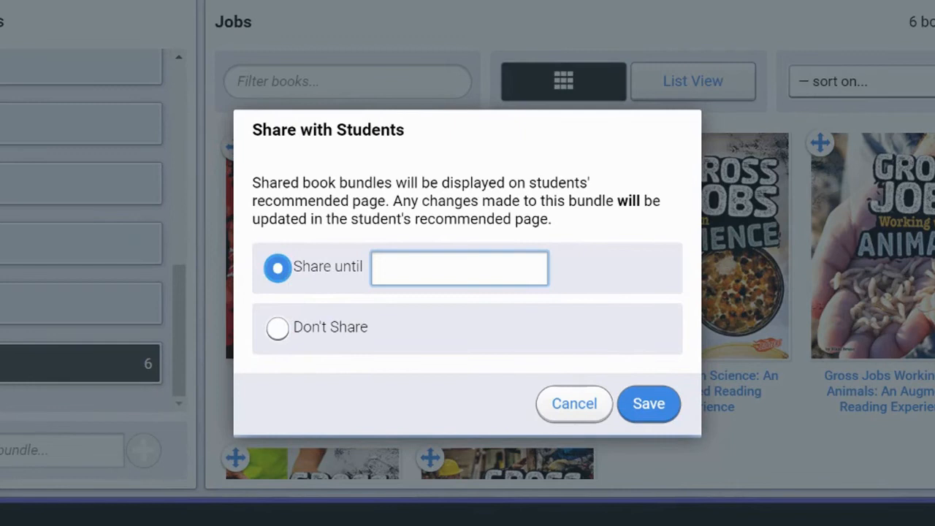
pyautogui.click(460, 268)
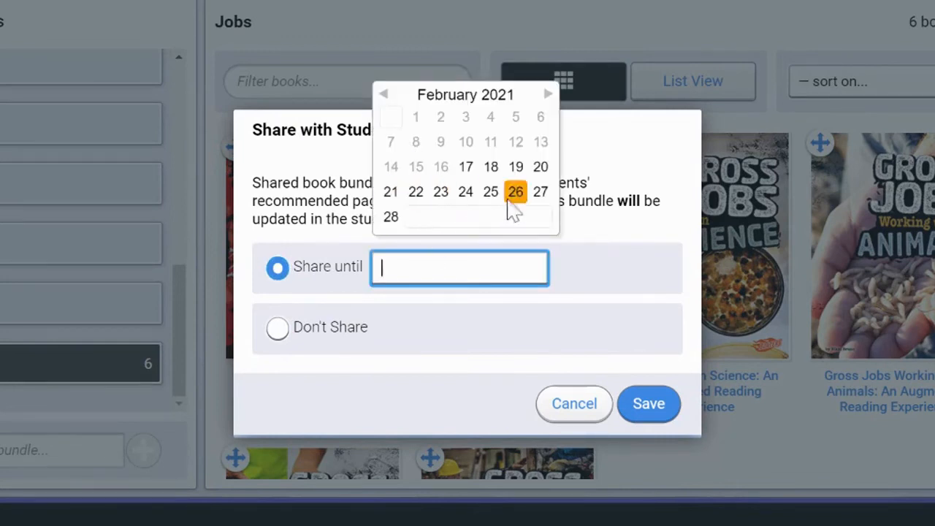
pyautogui.click(467, 169)
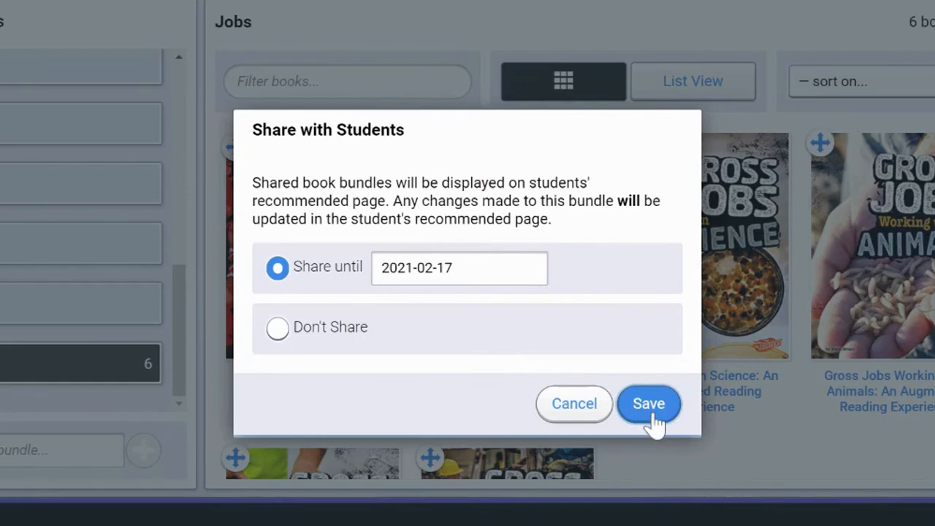
pyautogui.click(279, 330)
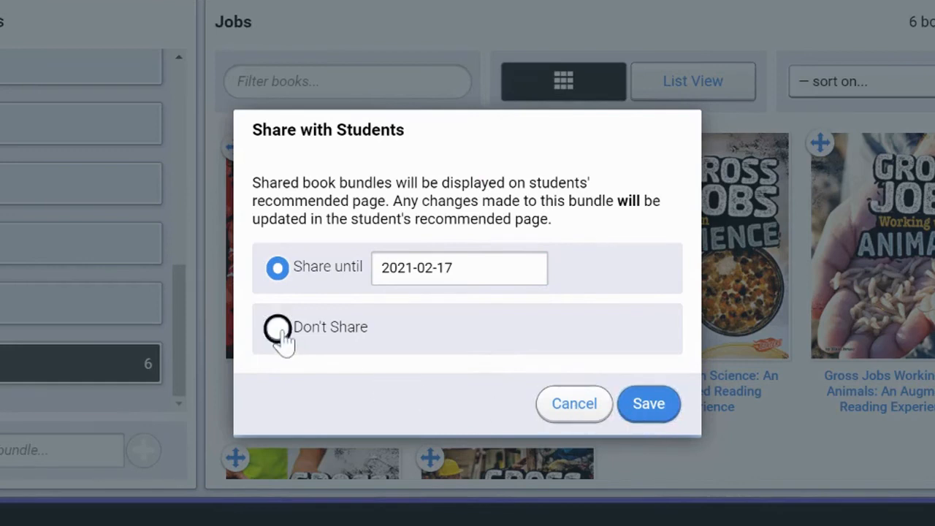
pyautogui.click(559, 418)
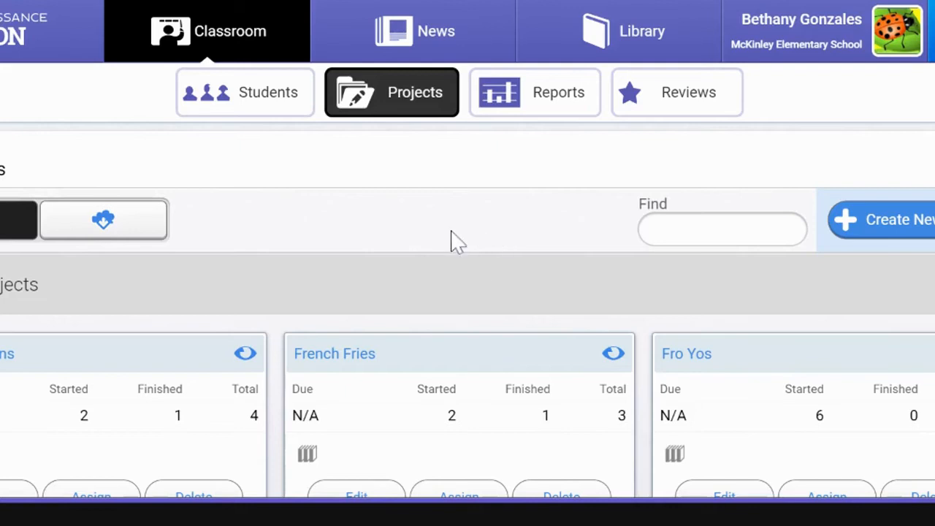
# Start a new classroom project and look through its due date, sharing, grade level and task settings
pyautogui.scroll(-3, 459, 241)
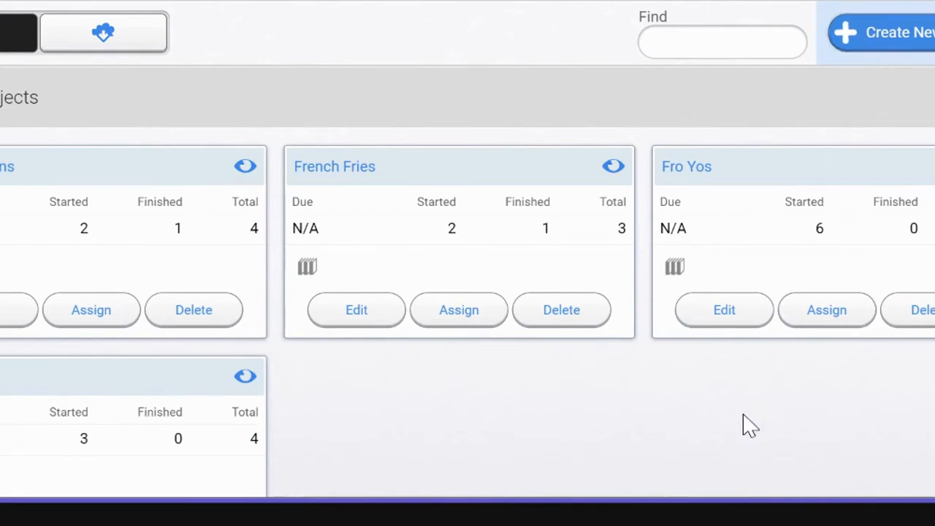
pyautogui.click(867, 39)
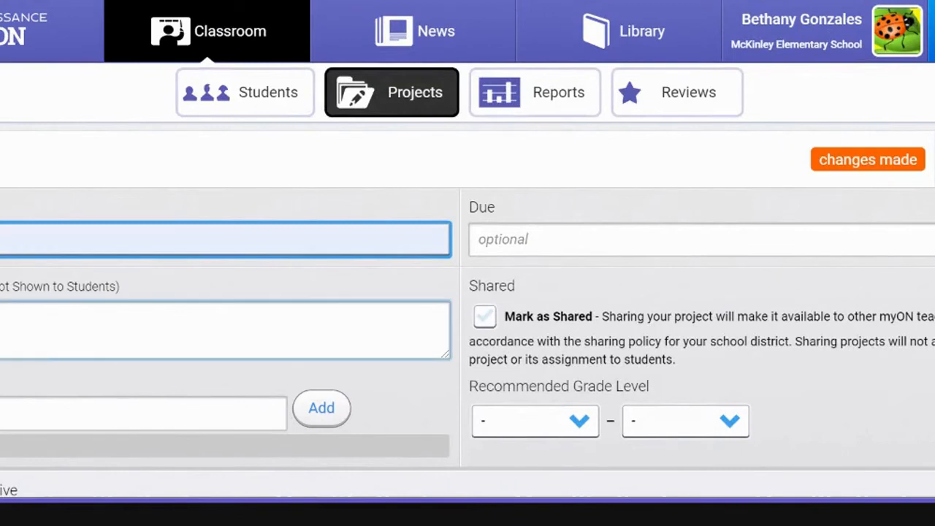
pyautogui.scroll(-5, 138, 272)
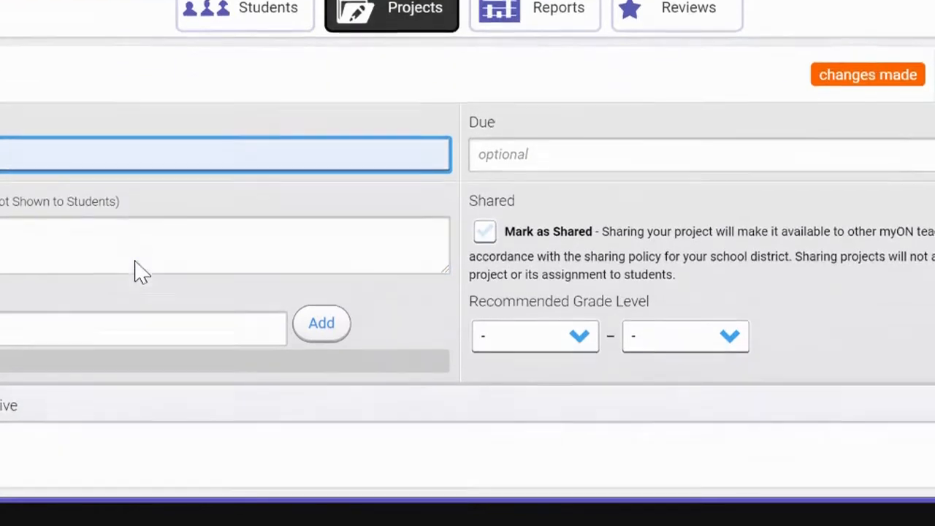
pyautogui.scroll(1, 139, 272)
pyautogui.scroll(5, 221, 300)
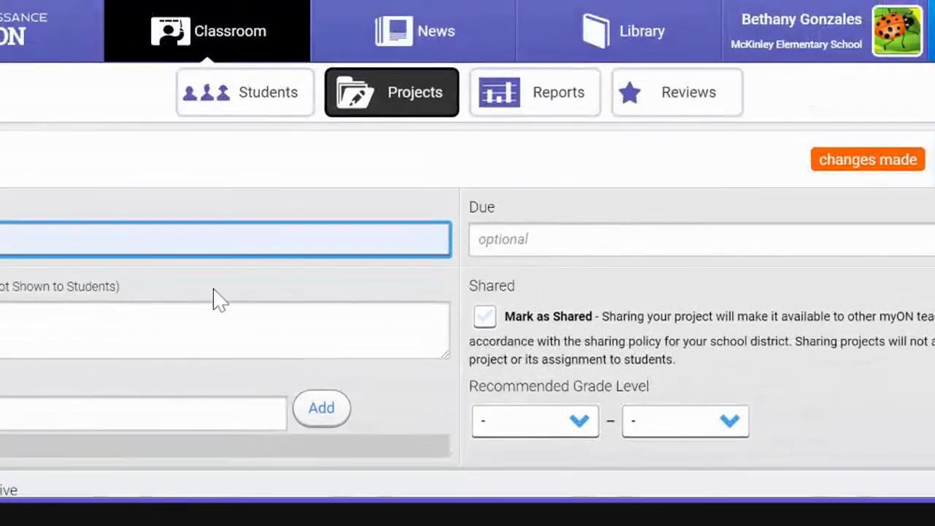
pyautogui.scroll(-7, 211, 300)
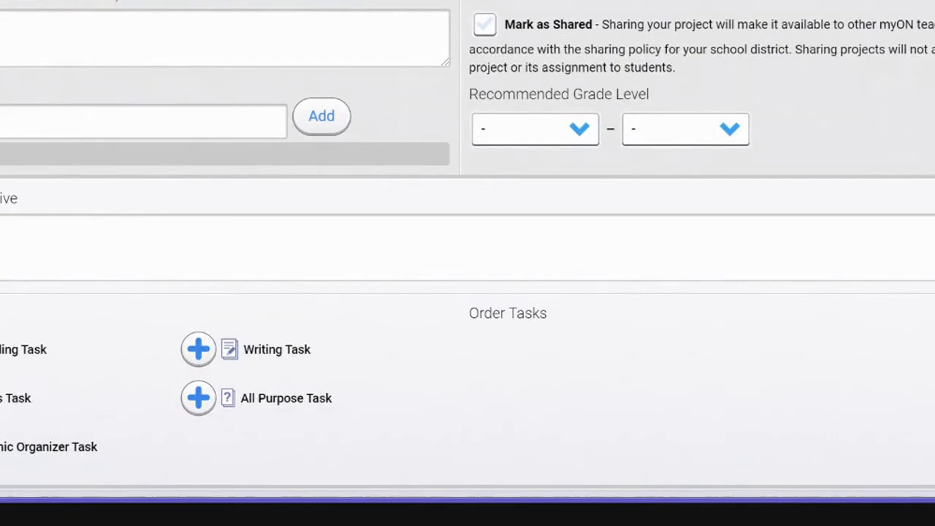
# Try adding a KWL Chart graphic organizer task to the new project, and return to the projects list without keeping it
pyautogui.click(0, 447)
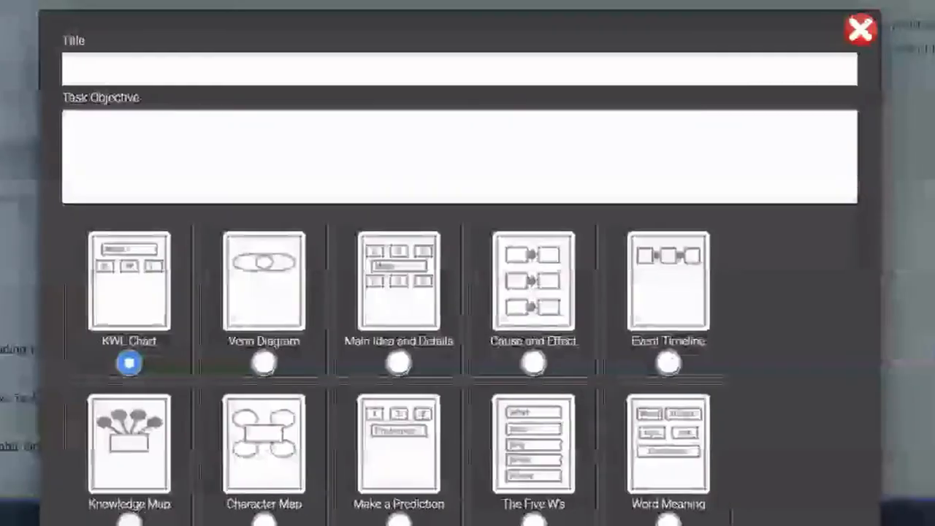
pyautogui.click(857, 30)
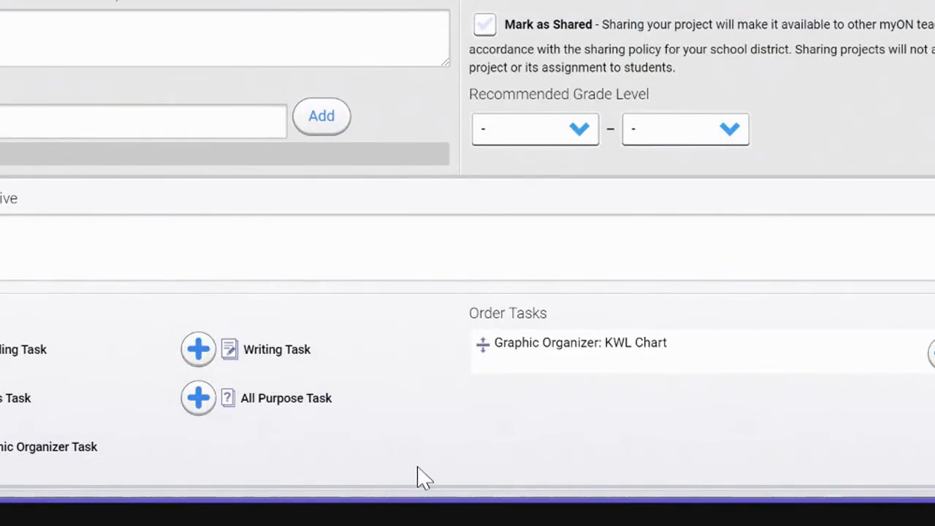
pyautogui.scroll(5, 424, 479)
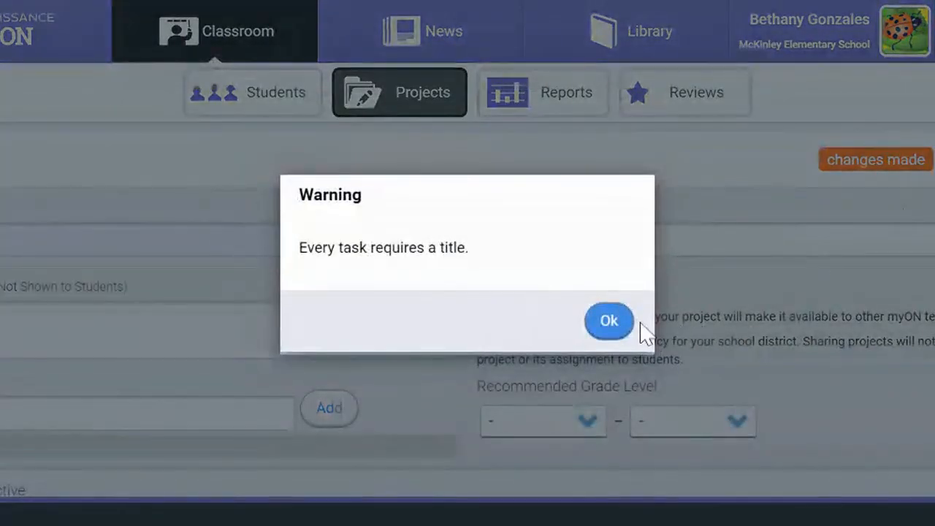
pyautogui.click(610, 322)
pyautogui.scroll(-4, 693, 391)
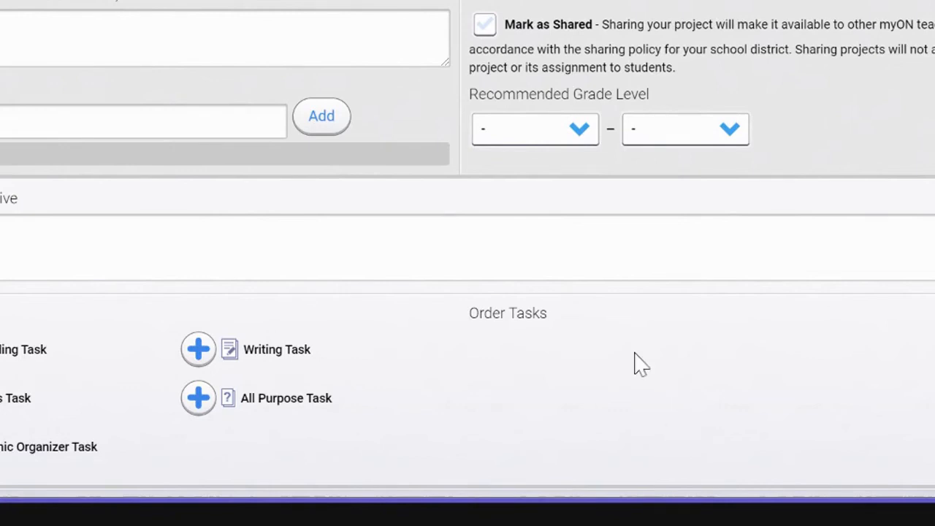
pyautogui.scroll(4, 694, 374)
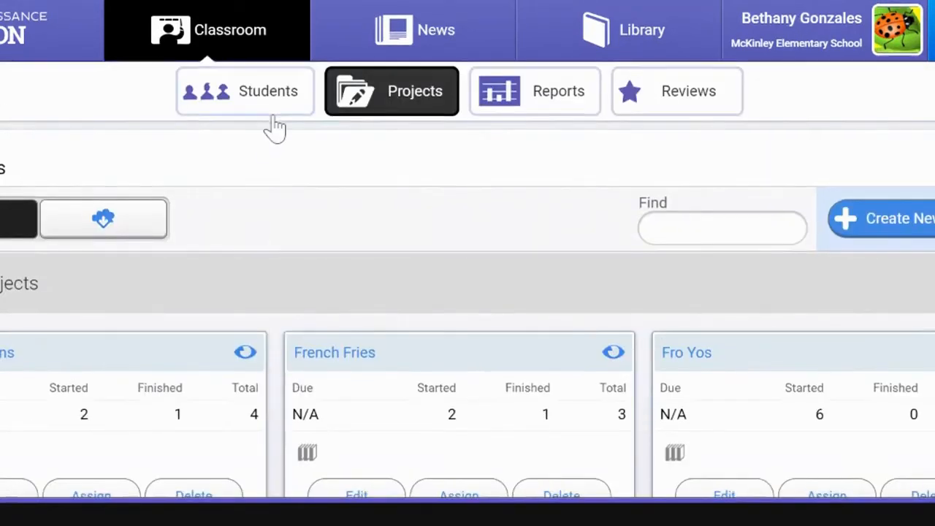
# Search the library for books with an ATOS level of 5 to 6
pyautogui.scroll(-3, 271, 129)
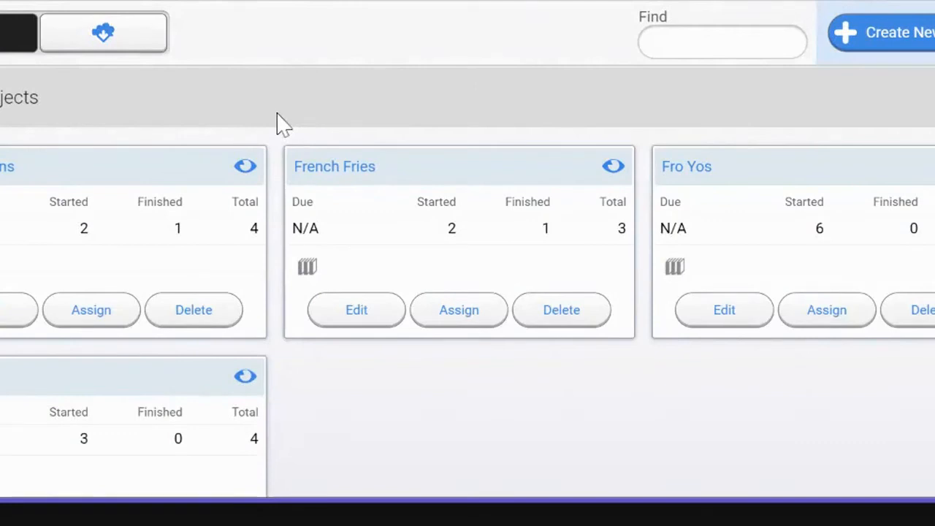
pyautogui.scroll(-5, 321, 113)
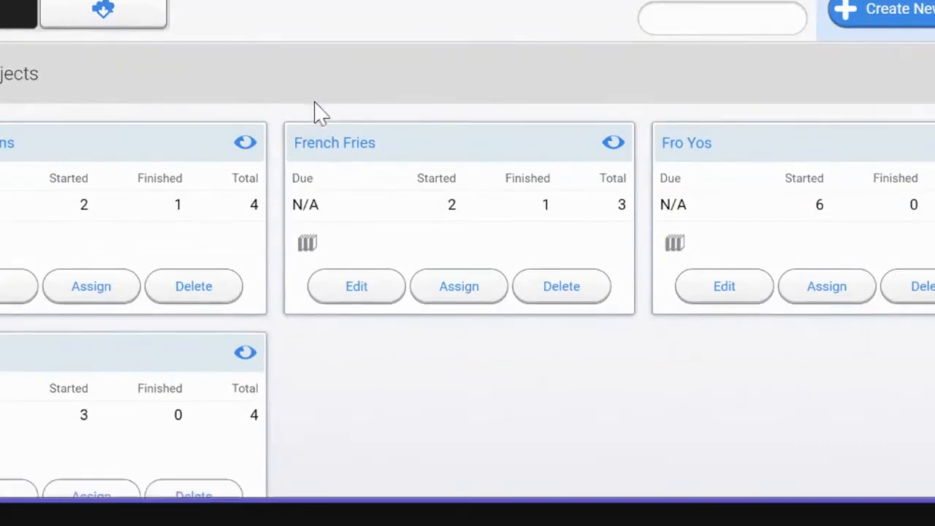
pyautogui.scroll(8, 322, 113)
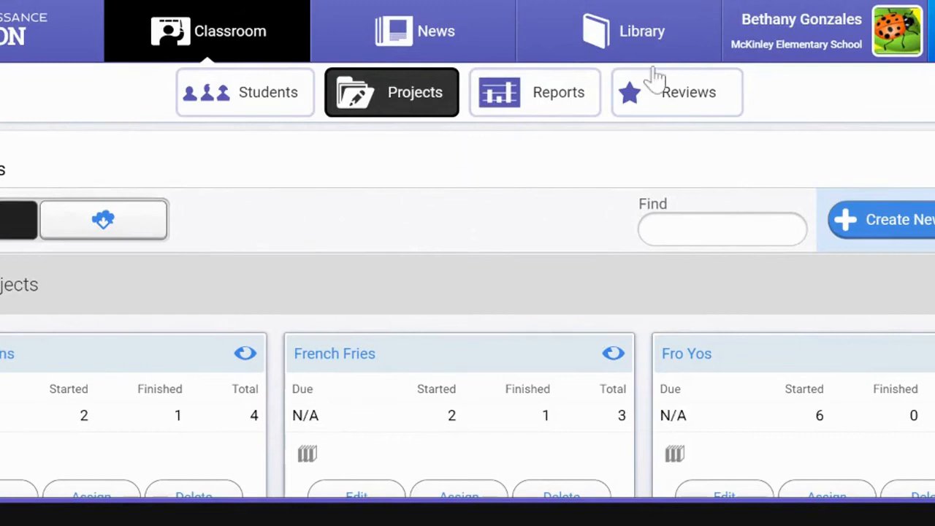
pyautogui.moveTo(624, 51)
pyautogui.click(620, 88)
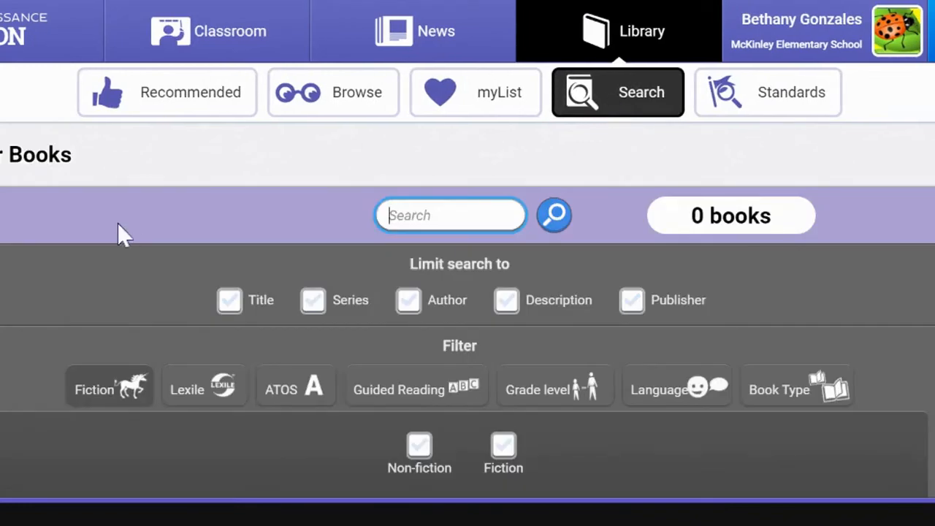
pyautogui.scroll(-1, 117, 222)
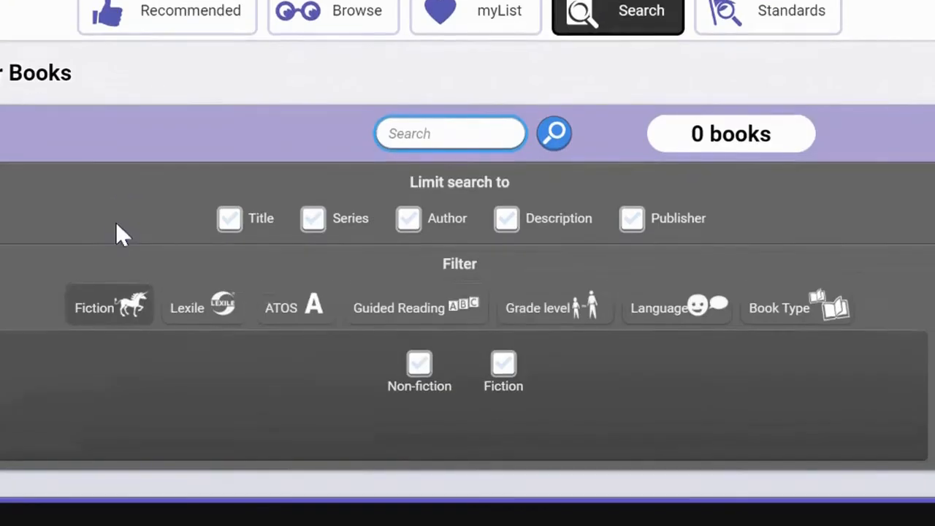
pyautogui.click(300, 322)
pyautogui.moveTo(62, 409); pyautogui.dragTo(440, 456)
pyautogui.moveTo(863, 399); pyautogui.dragTo(577, 412)
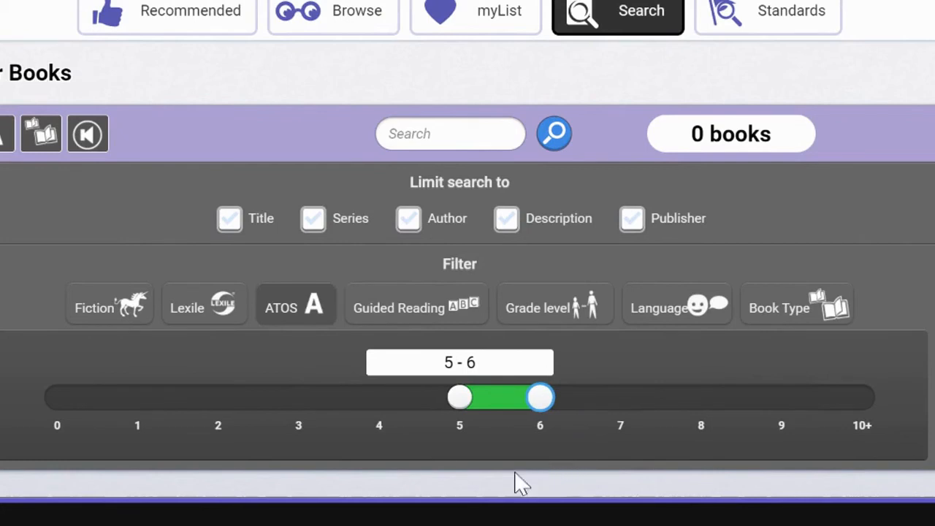
pyautogui.click(554, 137)
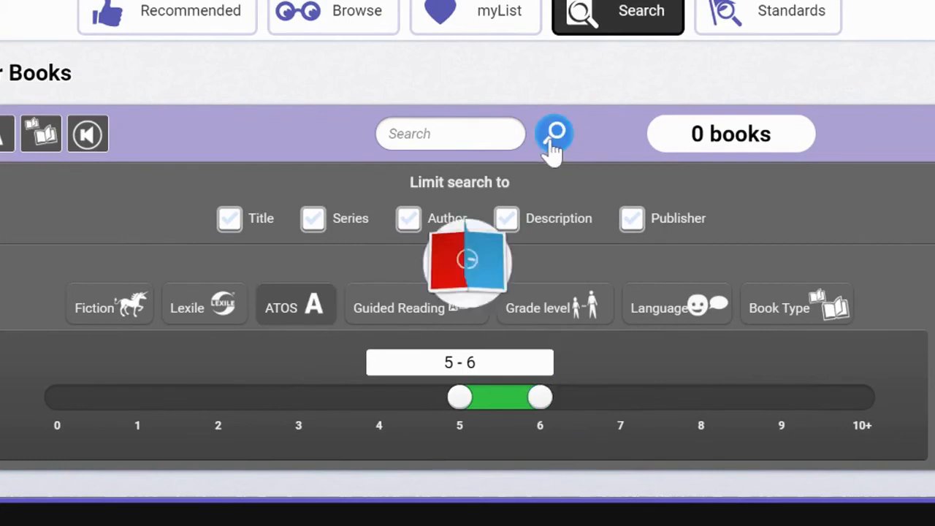
# Look through the found books and examine the reading, info, add and quiz options offered for individual titles
pyautogui.scroll(-5, 544, 237)
pyautogui.moveTo(548, 245)
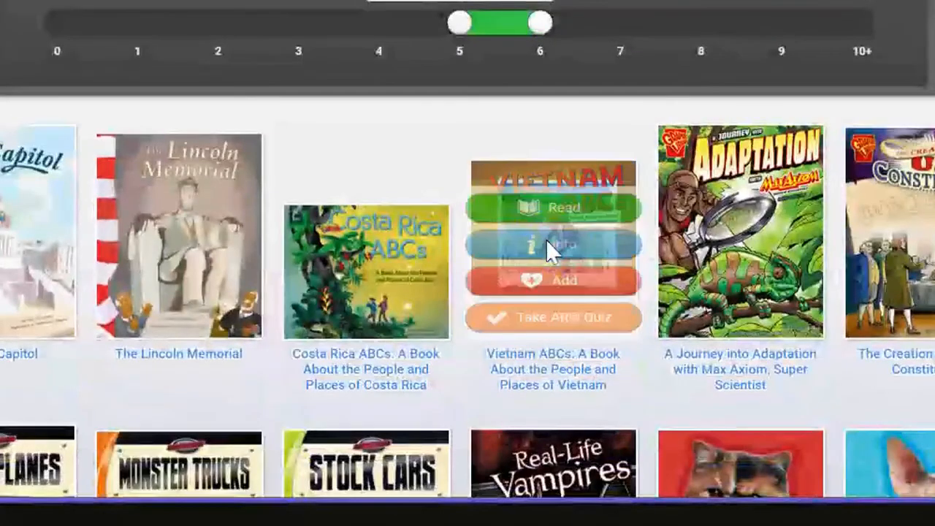
pyautogui.moveTo(420, 286)
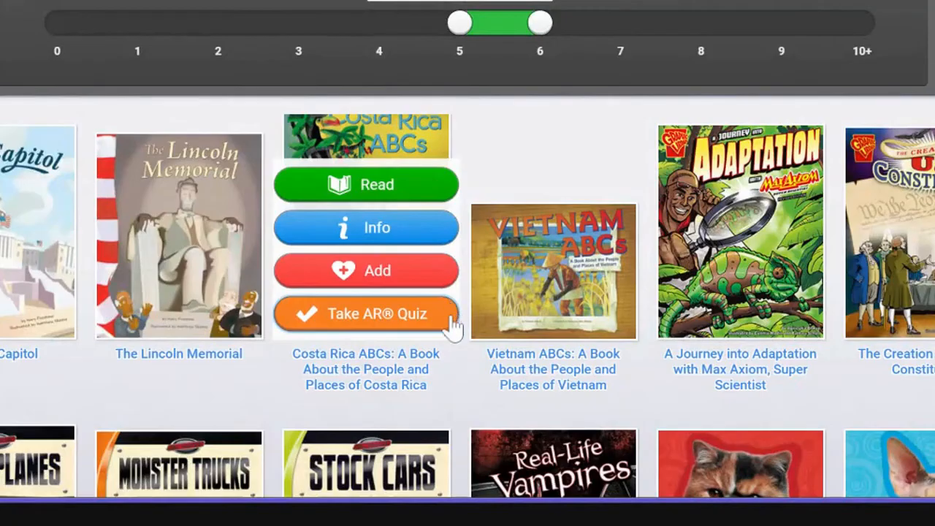
pyautogui.scroll(-3, 391, 342)
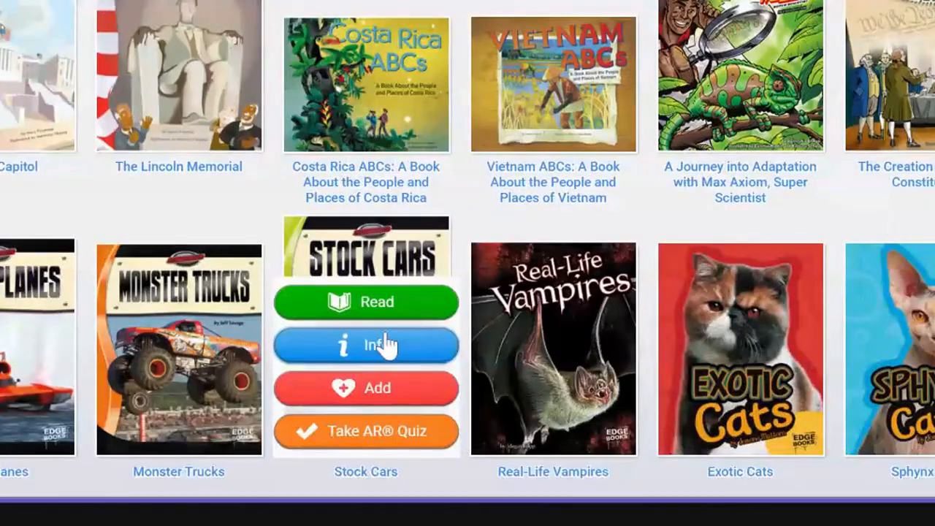
pyautogui.scroll(3, 382, 344)
pyautogui.moveTo(183, 341)
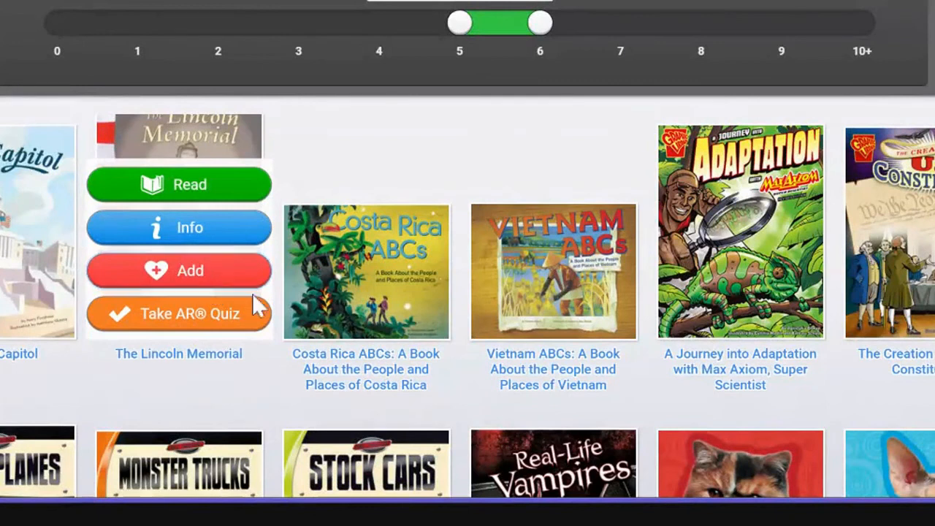
pyautogui.moveTo(304, 351)
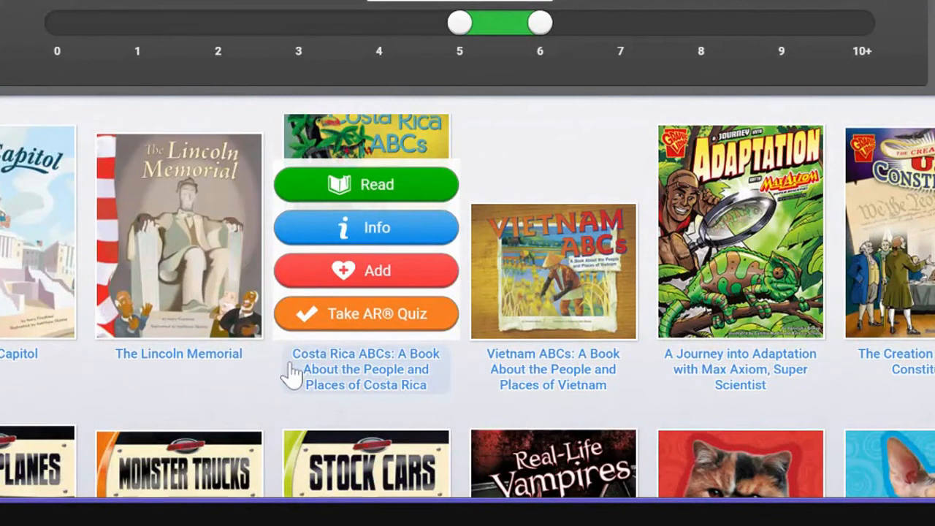
# Add the book The Lincoln Memorial to the Hamburger project and close its info window
pyautogui.moveTo(203, 371)
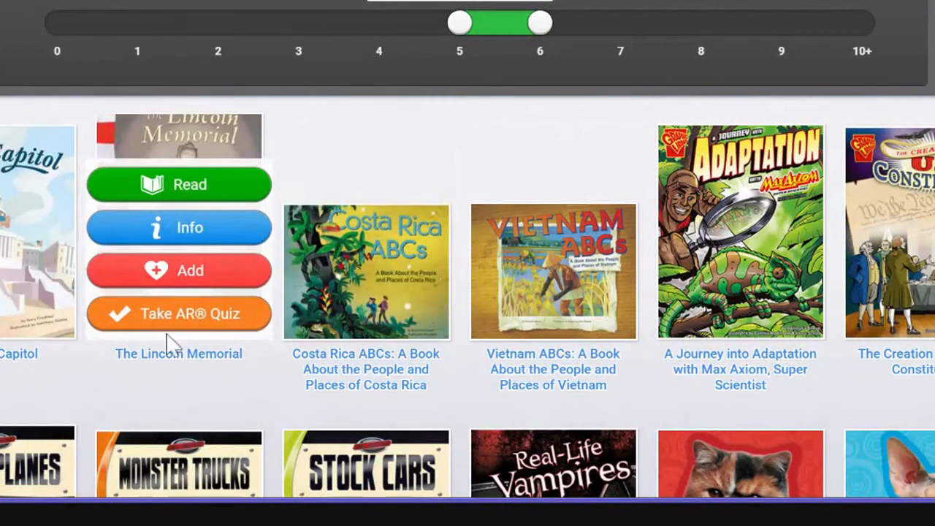
pyautogui.click(202, 233)
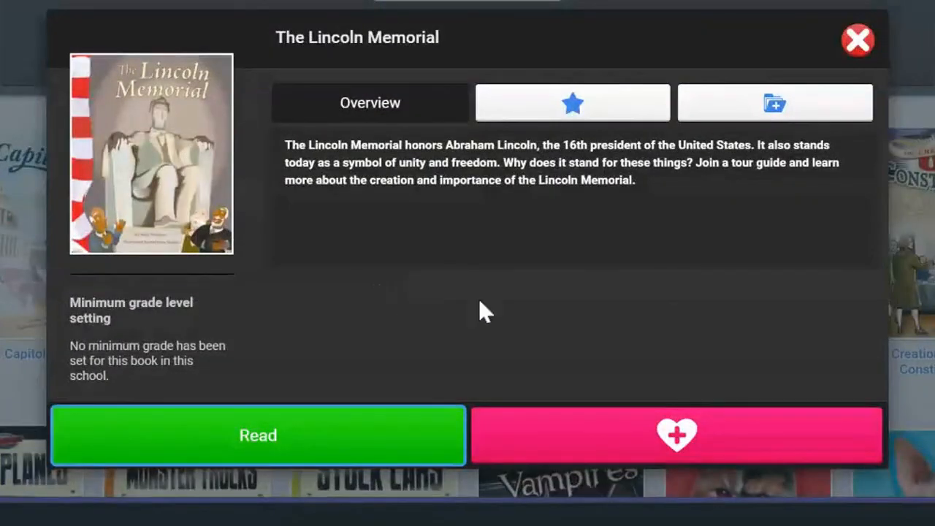
pyautogui.click(764, 116)
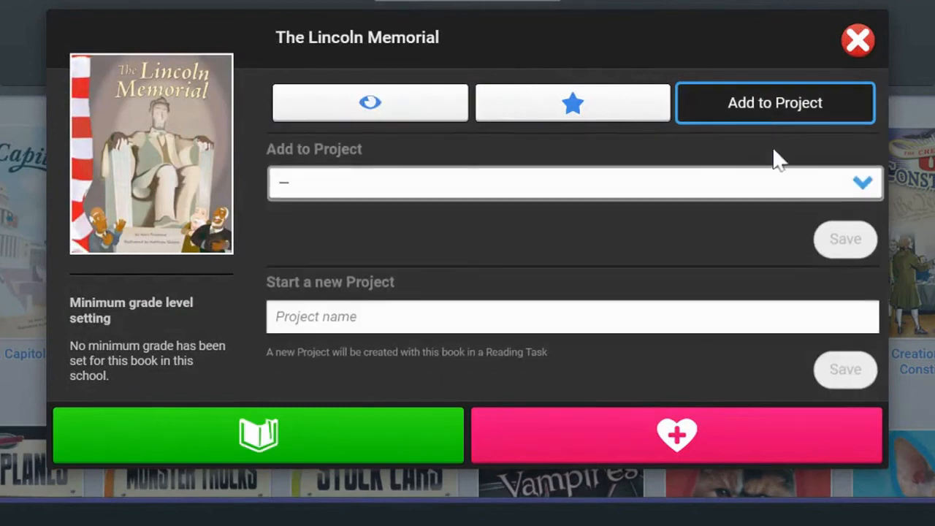
pyautogui.click(861, 184)
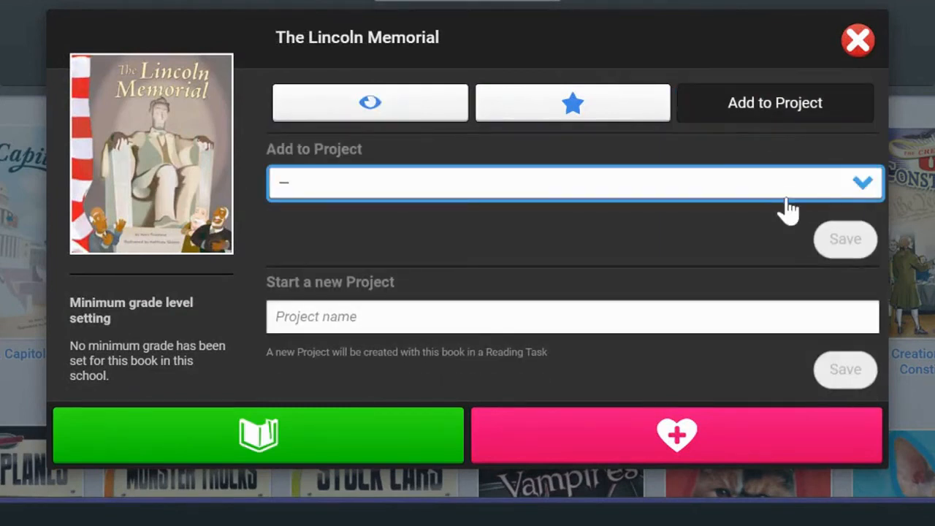
pyautogui.click(376, 358)
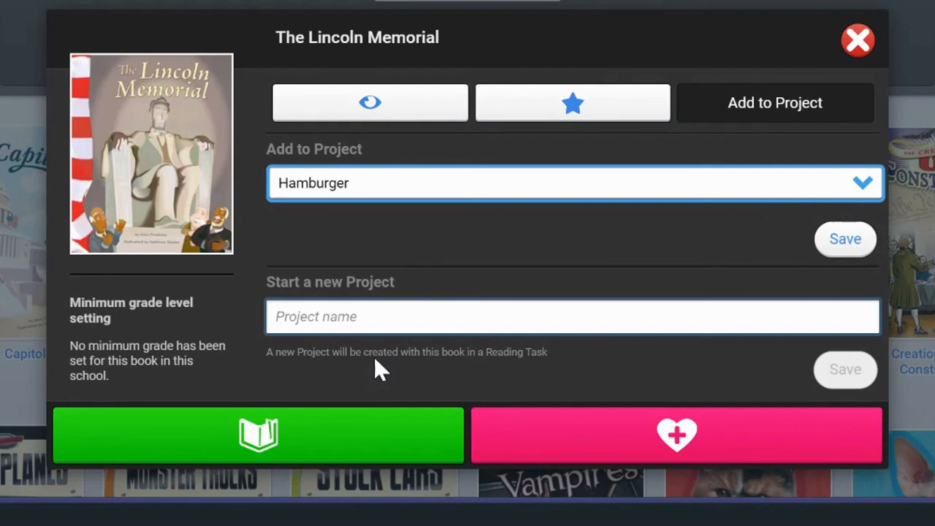
pyautogui.click(865, 242)
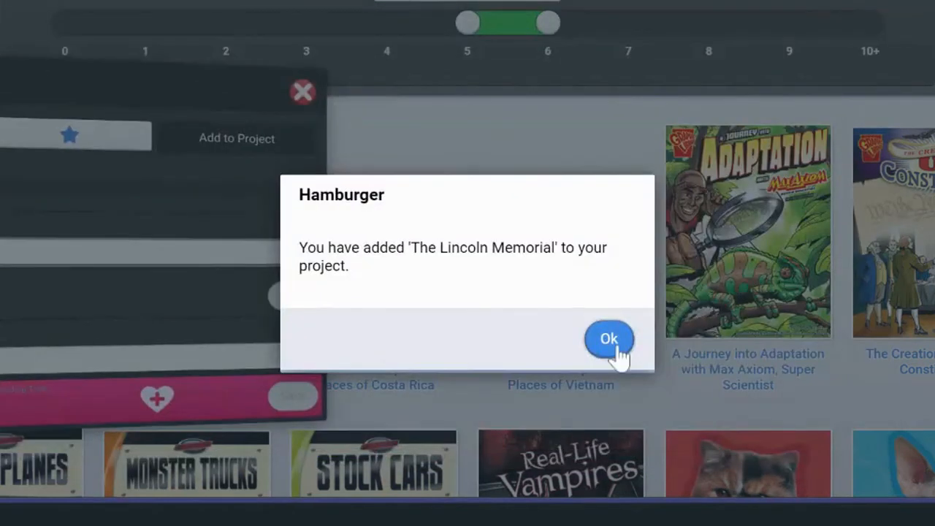
pyautogui.click(617, 341)
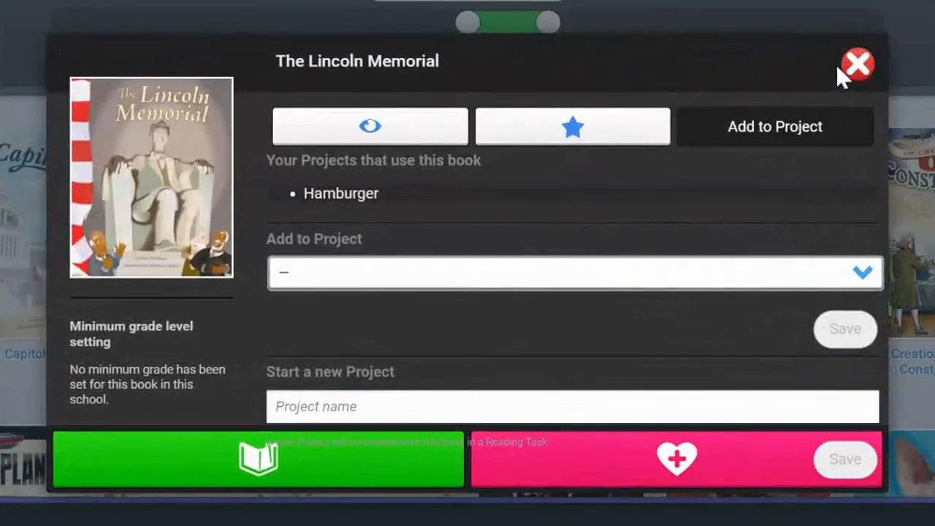
pyautogui.click(857, 64)
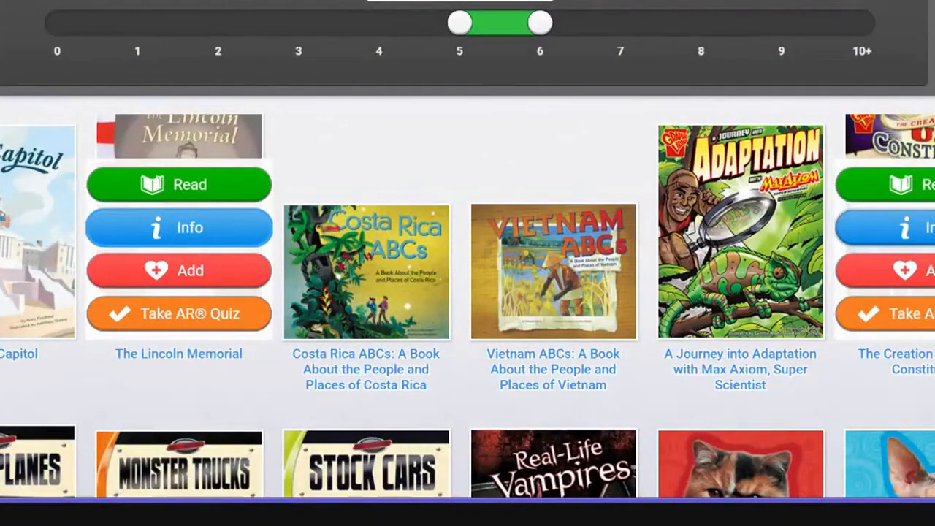
# Add the book The Creation of the U.S. Constitution to the Hamburger project and close its info window
pyautogui.click(885, 228)
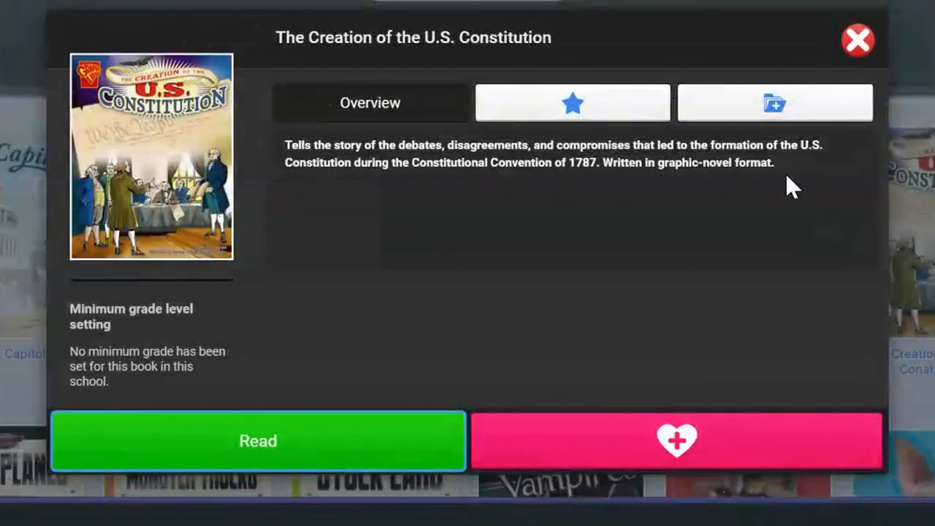
pyautogui.click(775, 116)
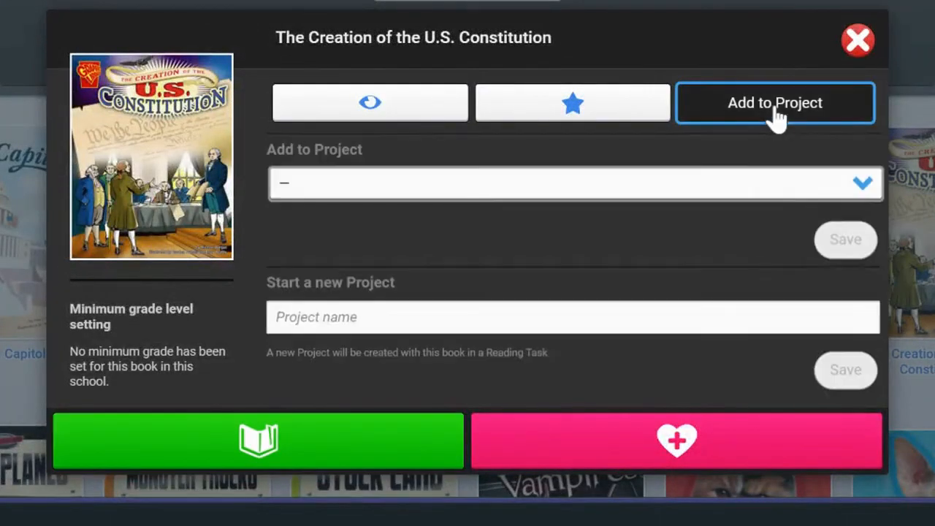
pyautogui.click(855, 184)
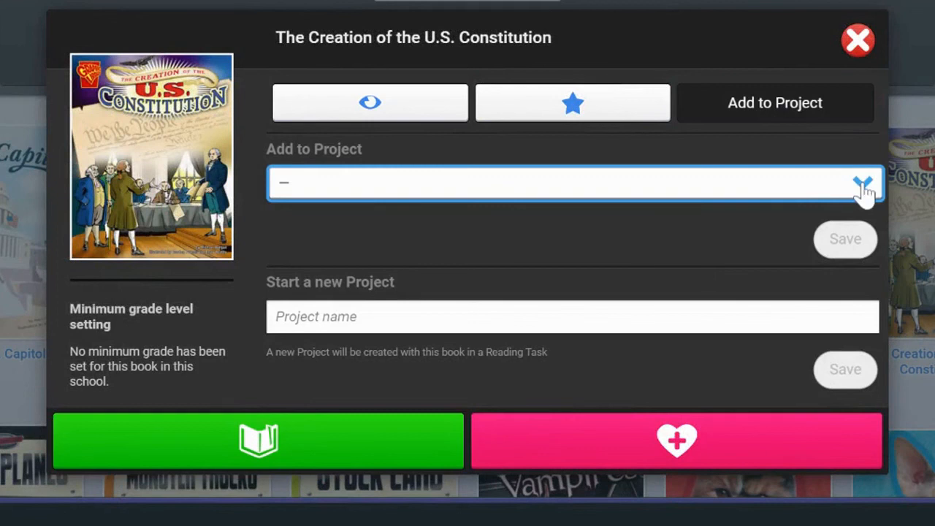
pyautogui.click(563, 365)
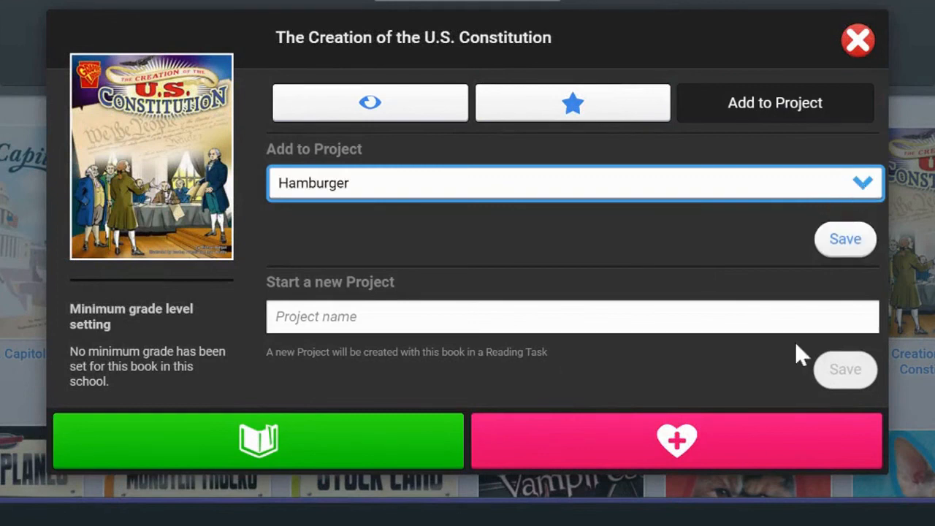
pyautogui.click(864, 241)
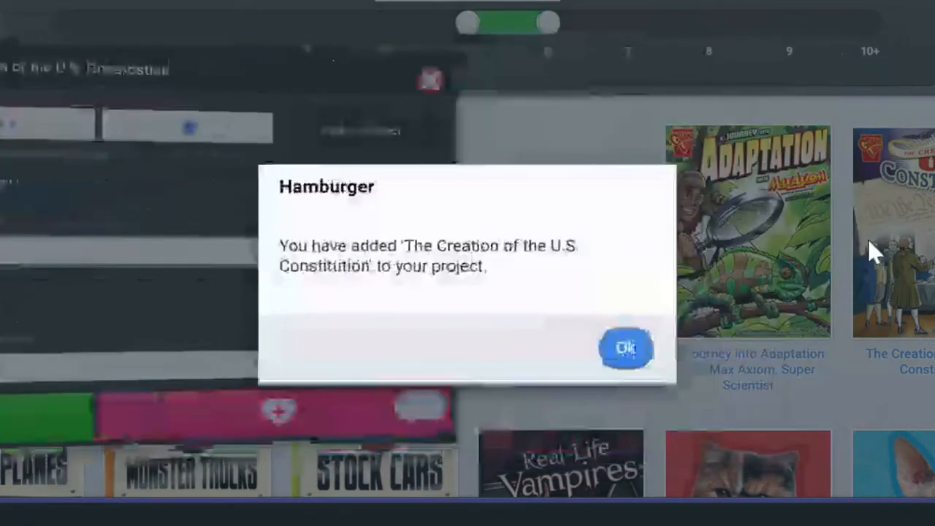
pyautogui.click(613, 342)
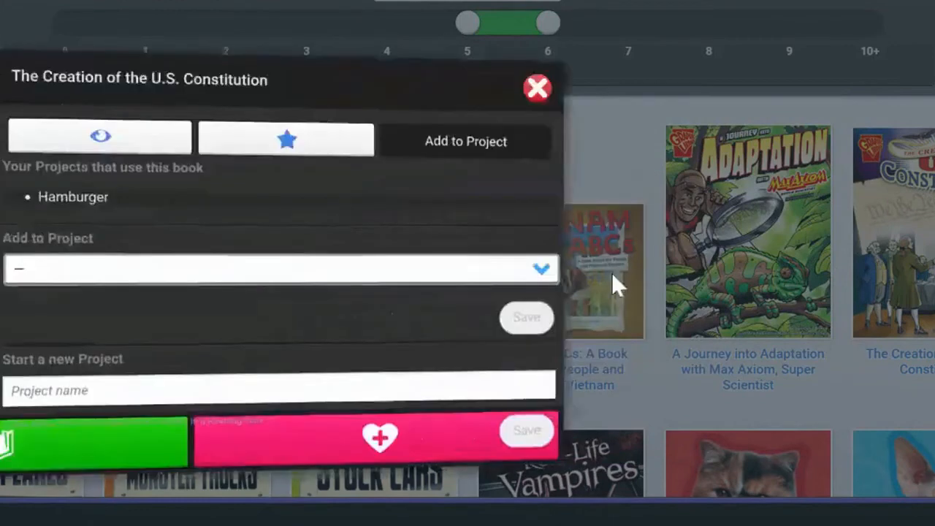
pyautogui.click(856, 62)
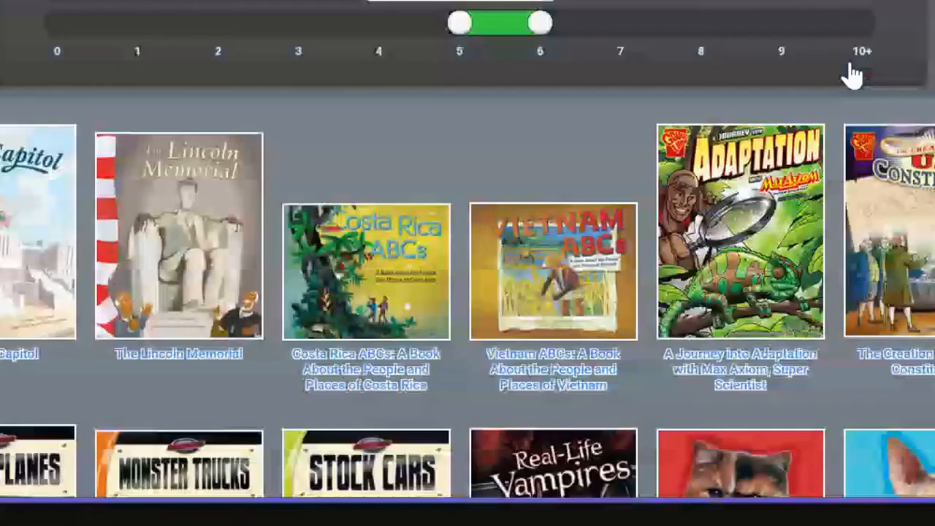
# Go to the classroom projects list and open the student assignment for the Hamburger project
pyautogui.moveTo(672, 241)
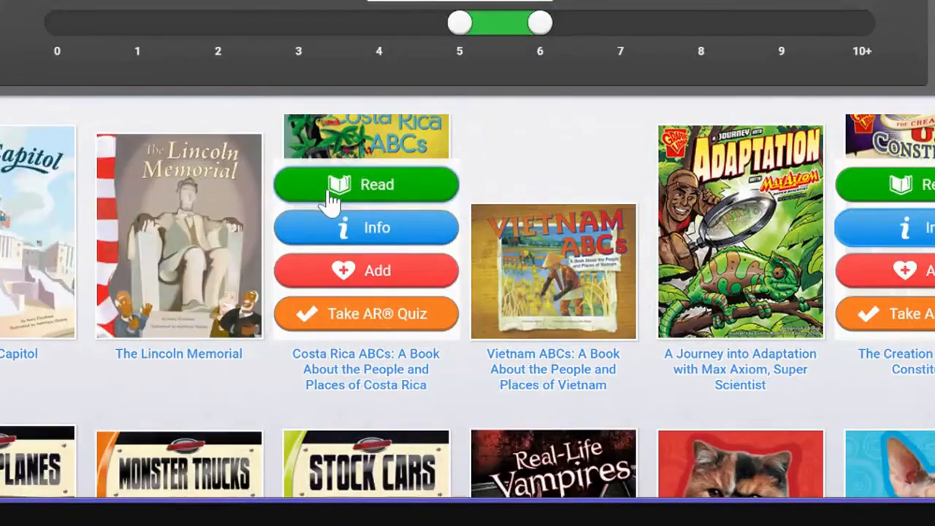
pyautogui.moveTo(265, 193)
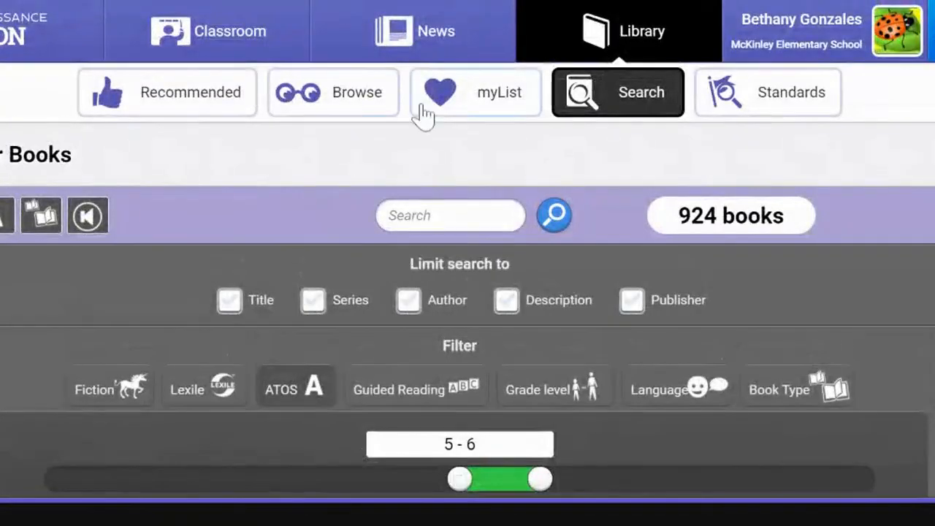
pyautogui.click(225, 35)
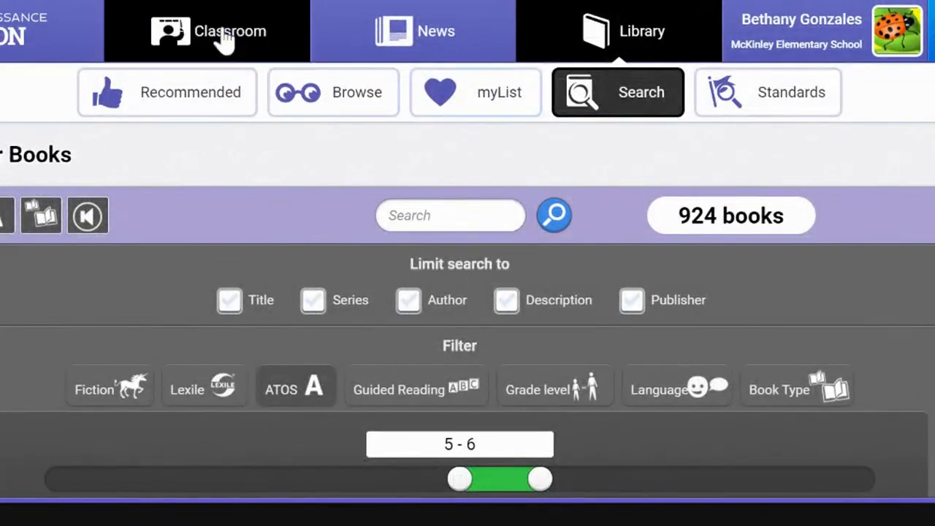
pyautogui.click(372, 109)
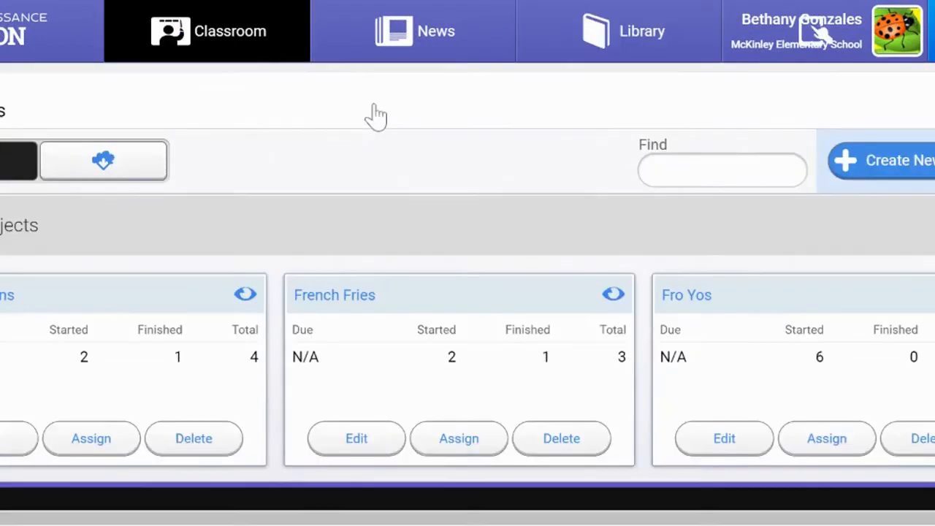
pyautogui.scroll(-10, 252, 269)
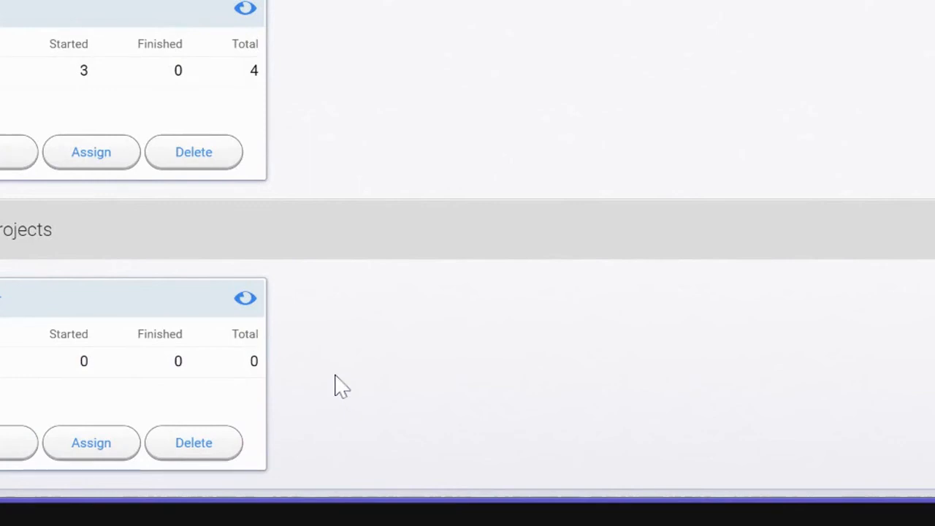
pyautogui.click(100, 453)
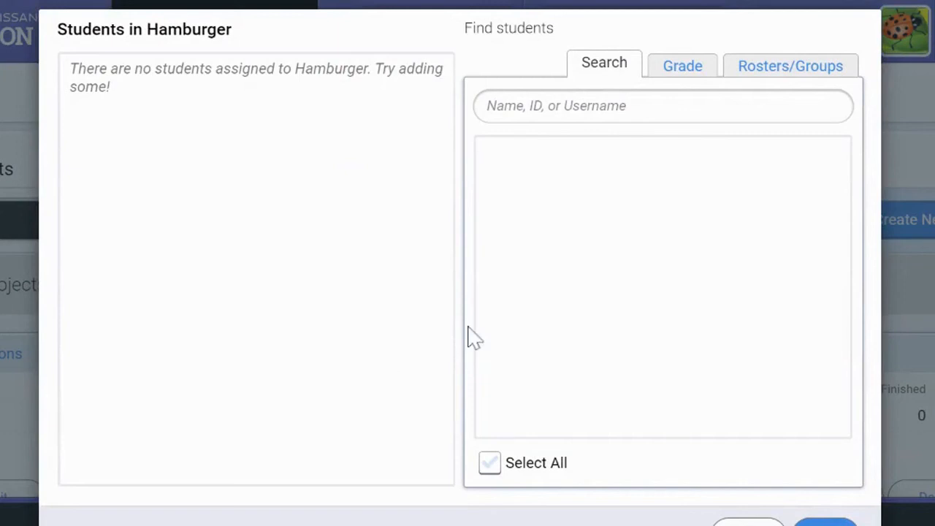
# Search the students for "g" and assign the second, third and fourth listed students to the Hamburger project
pyautogui.click(720, 106)
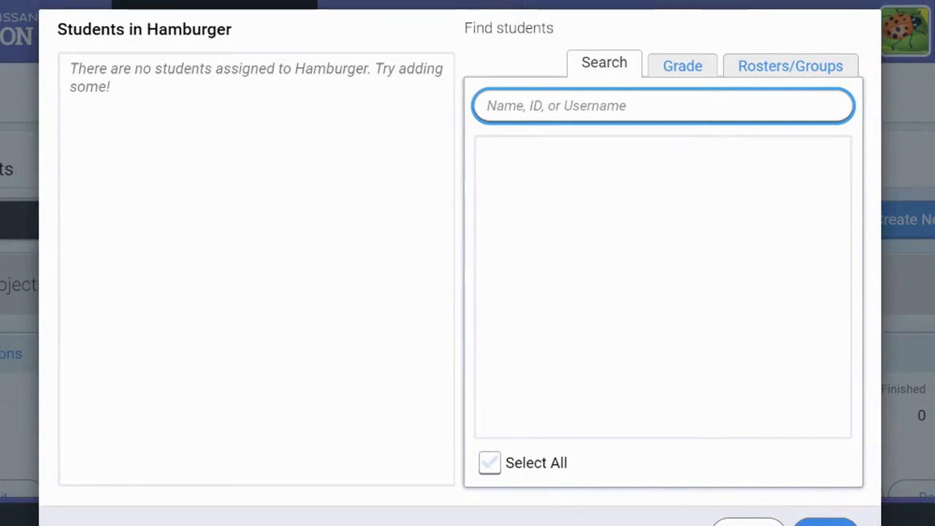
pyautogui.write('gdf')
pyautogui.press('BackSpace')
pyautogui.press('BackSpace')
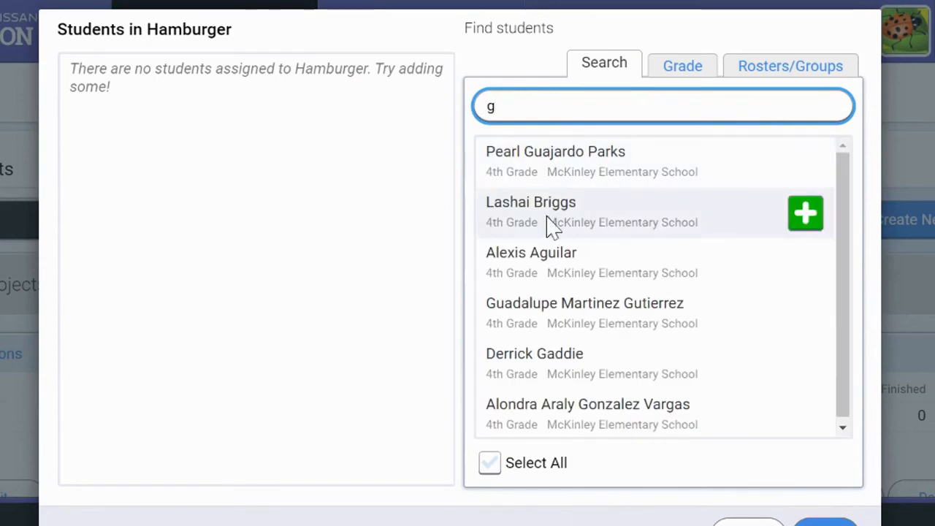
pyautogui.click(793, 225)
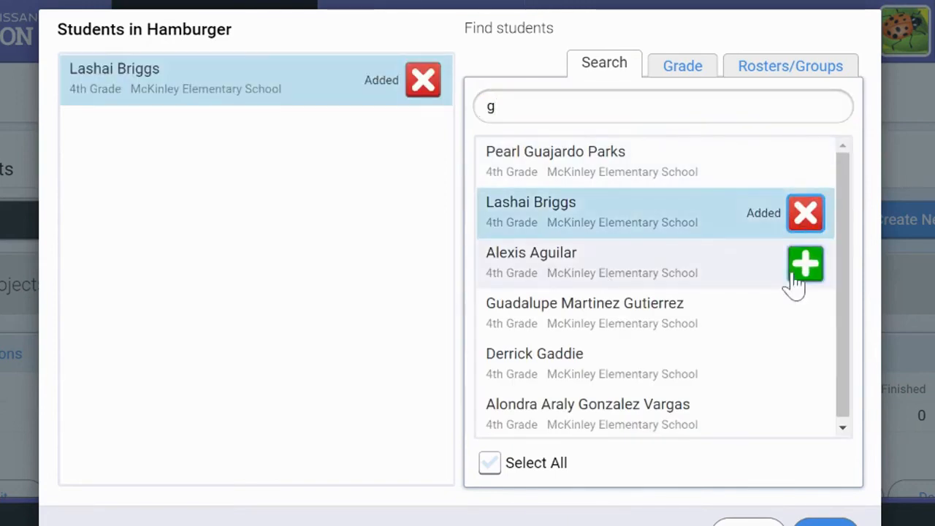
pyautogui.click(796, 281)
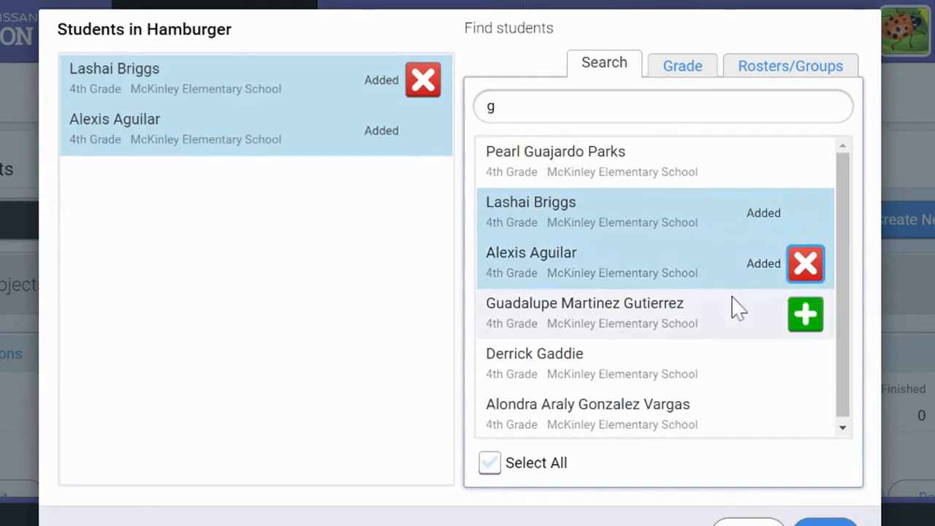
pyautogui.click(801, 328)
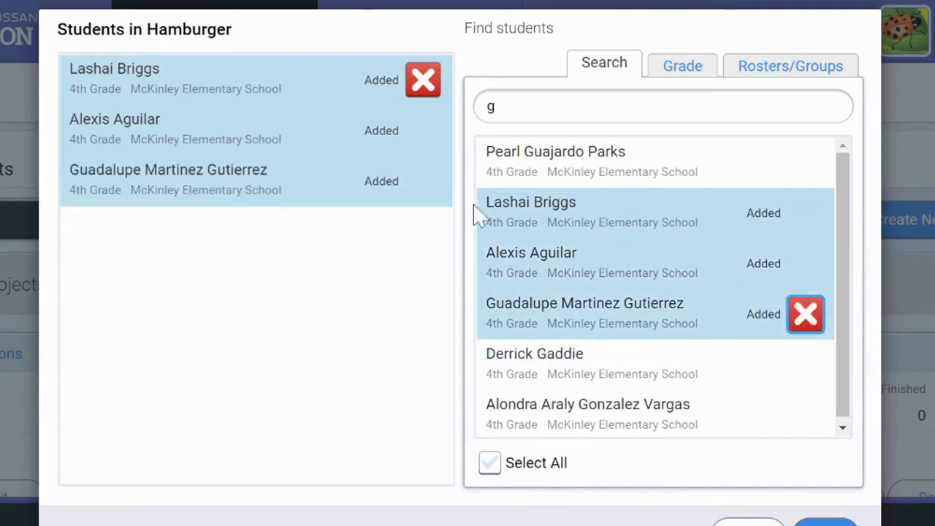
pyautogui.scroll(-1, 329, 307)
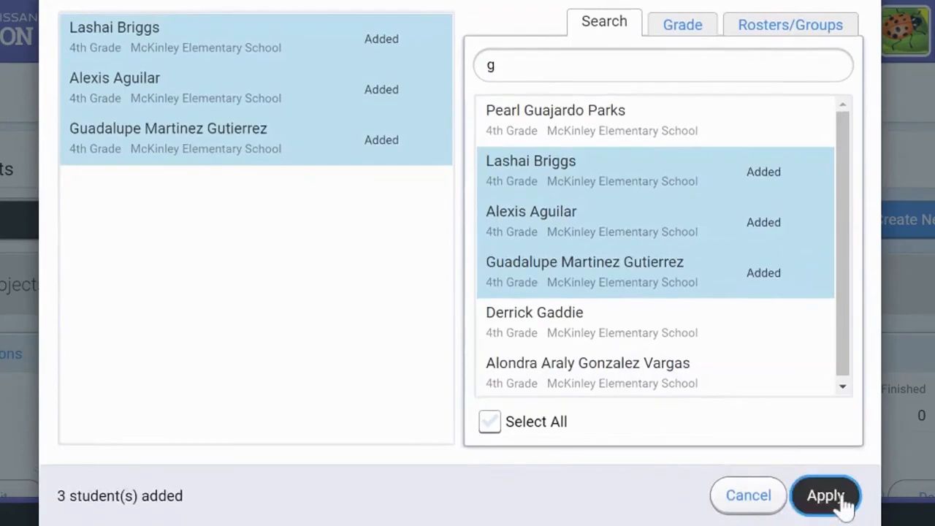
pyautogui.click(842, 502)
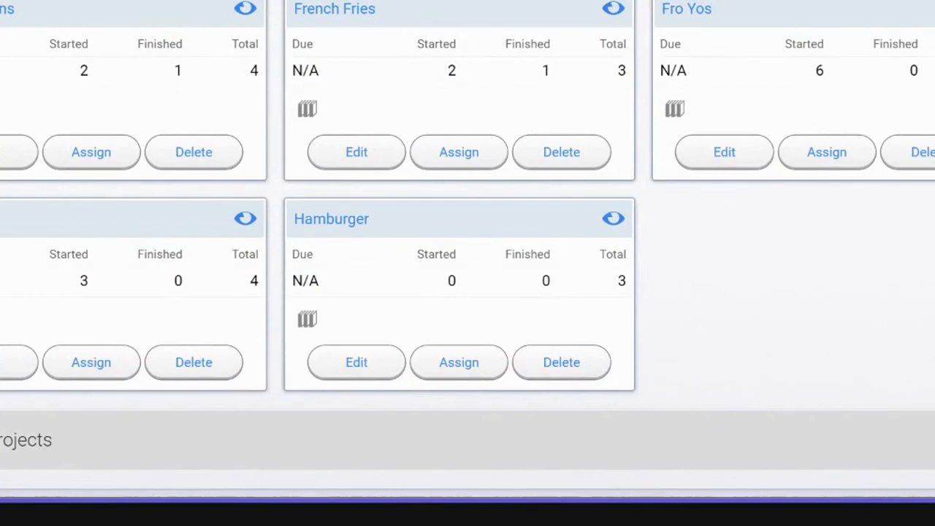
# Open the Hamburger project for editing and examine its reading task's reader settings, book list and book search filters, closing the task without edits
pyautogui.click(351, 370)
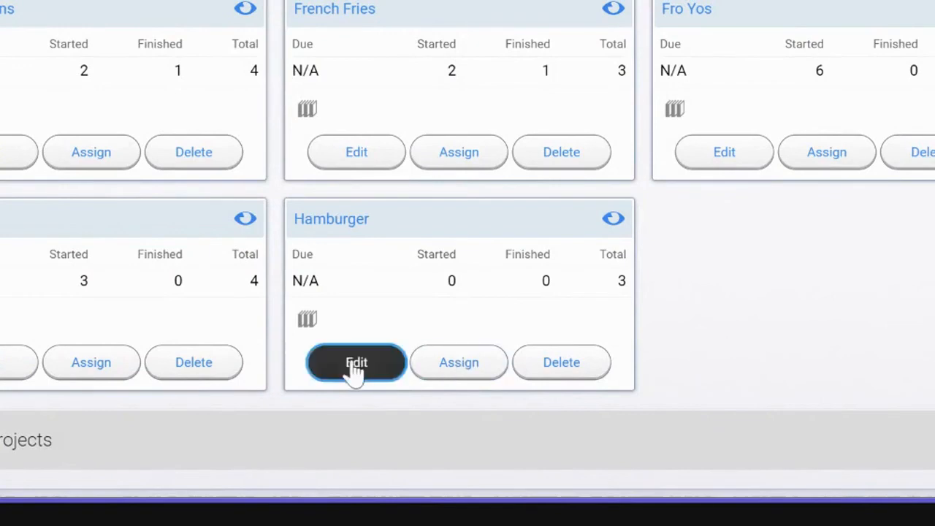
pyautogui.click(344, 367)
pyautogui.scroll(-5, 338, 377)
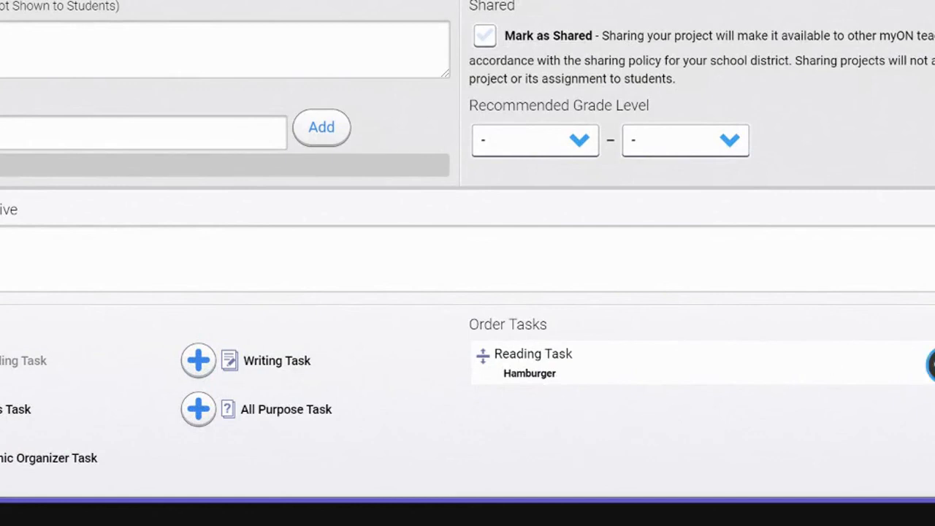
pyautogui.click(934, 364)
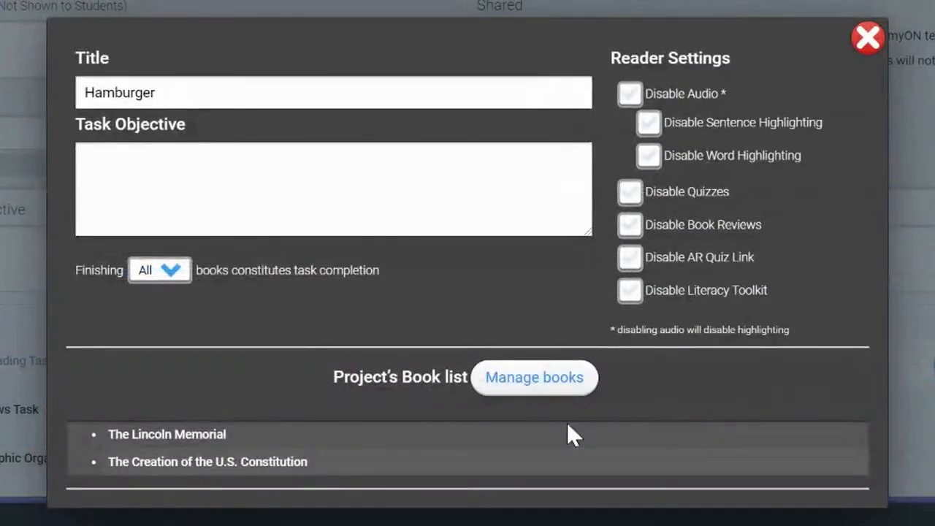
pyautogui.click(556, 400)
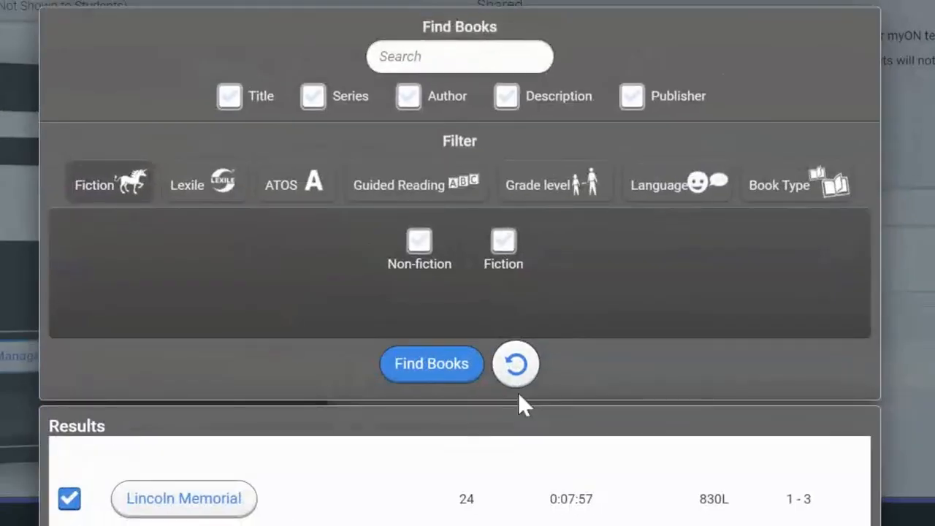
pyautogui.scroll(-1, 518, 398)
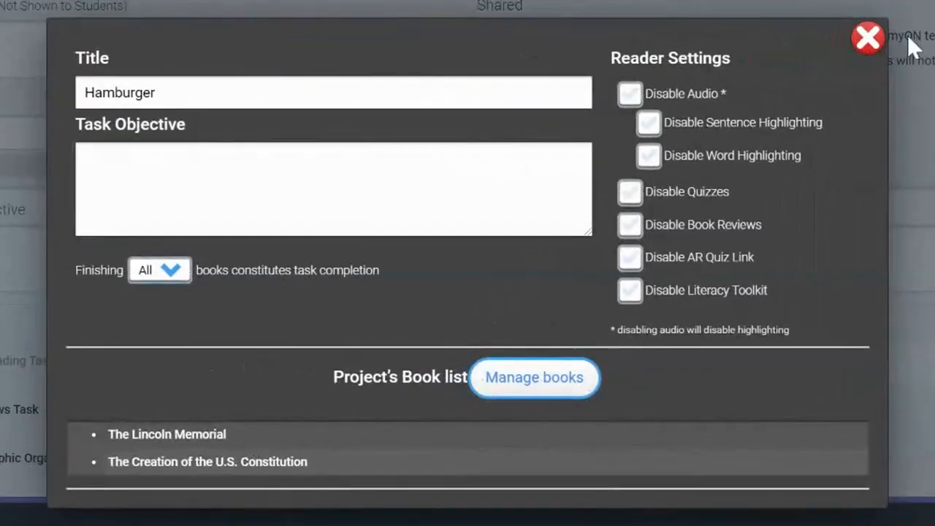
pyautogui.click(869, 38)
pyautogui.scroll(4, 793, 312)
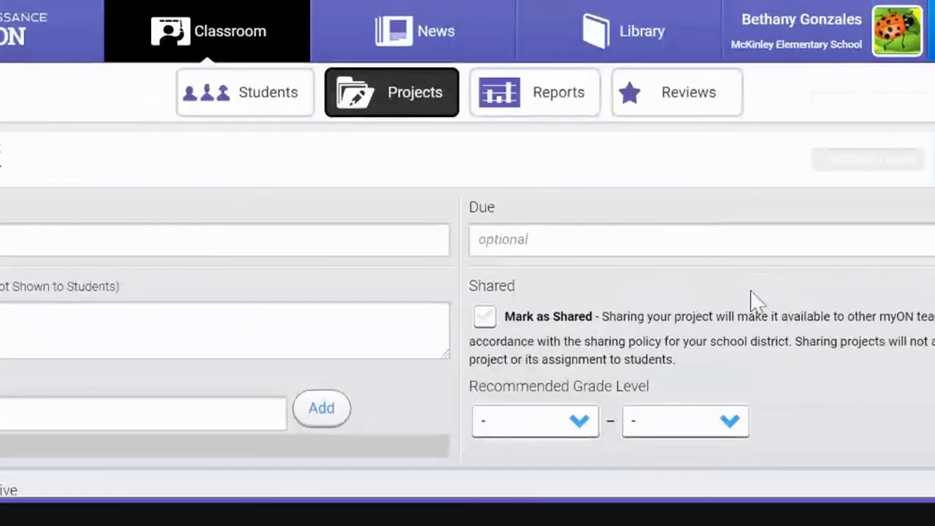